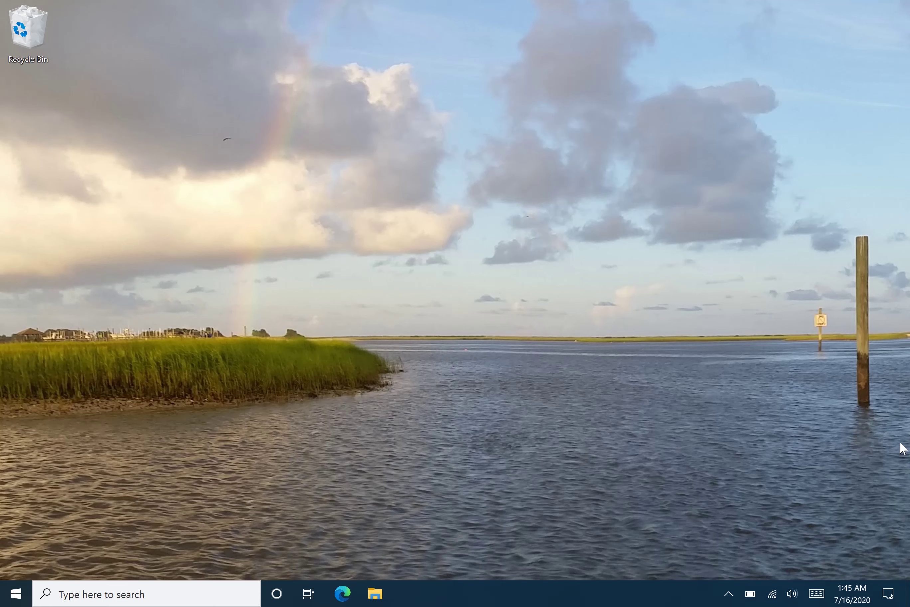
Open Windows Settings and go to the Network & Internet Wi-Fi page.
key(super+a)
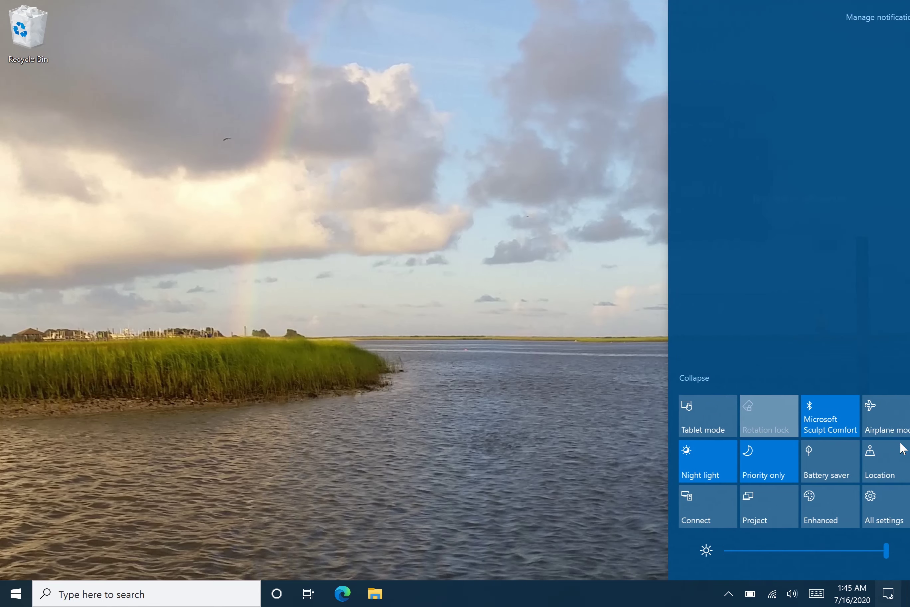
key(super+a)
key(super+i)
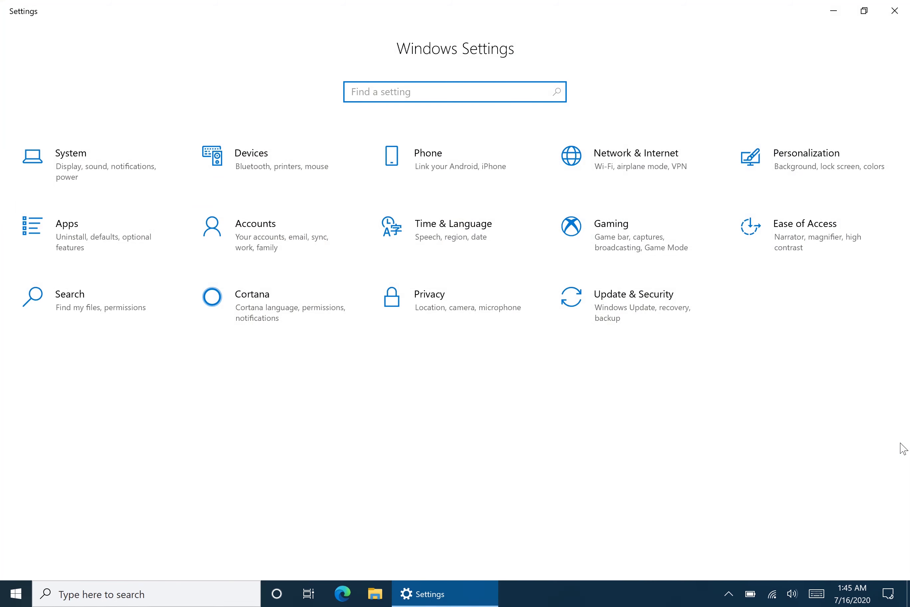
key(Return)
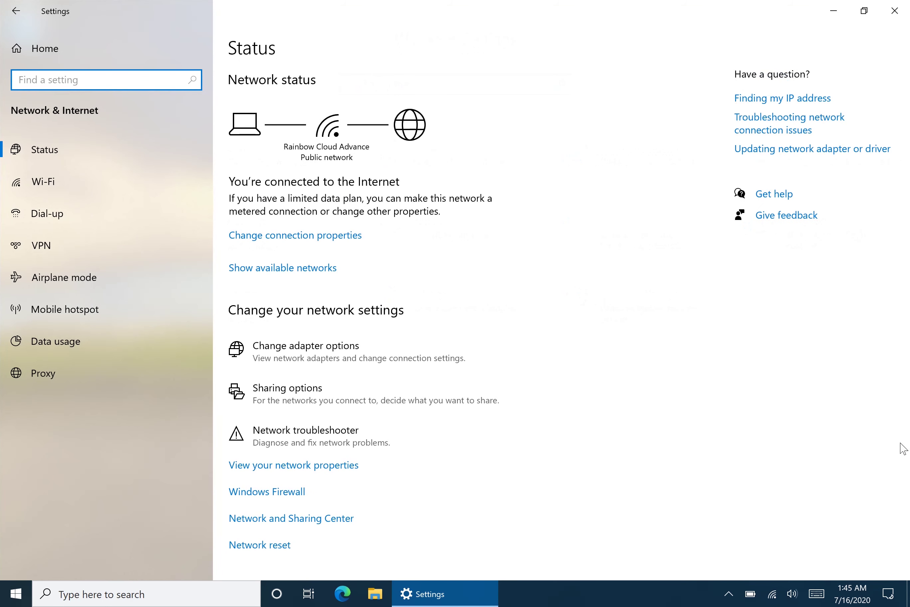
key(Tab)
key(Down)
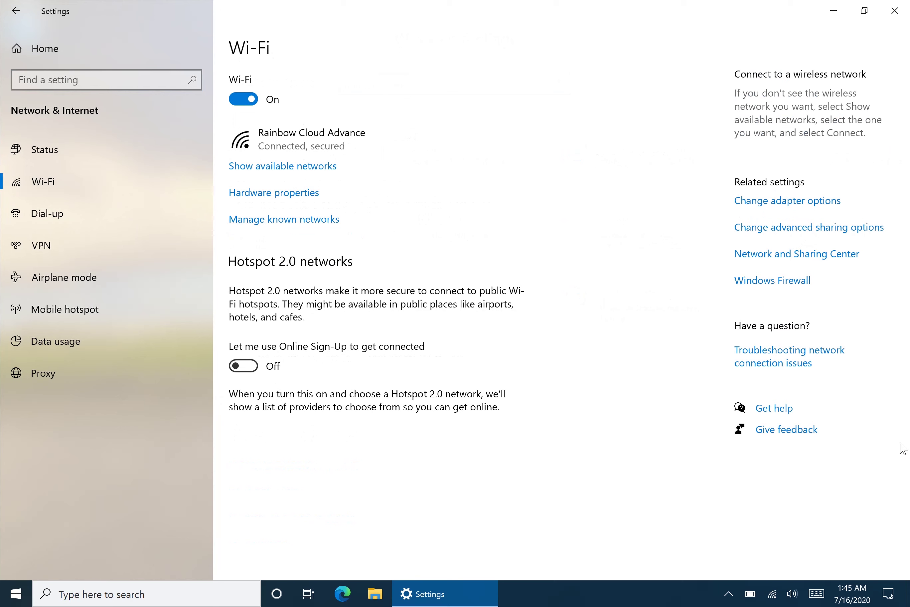
Open Manage known networks, scroll the saved list, and expand Rainbow Cloud Advance.
key(Return)
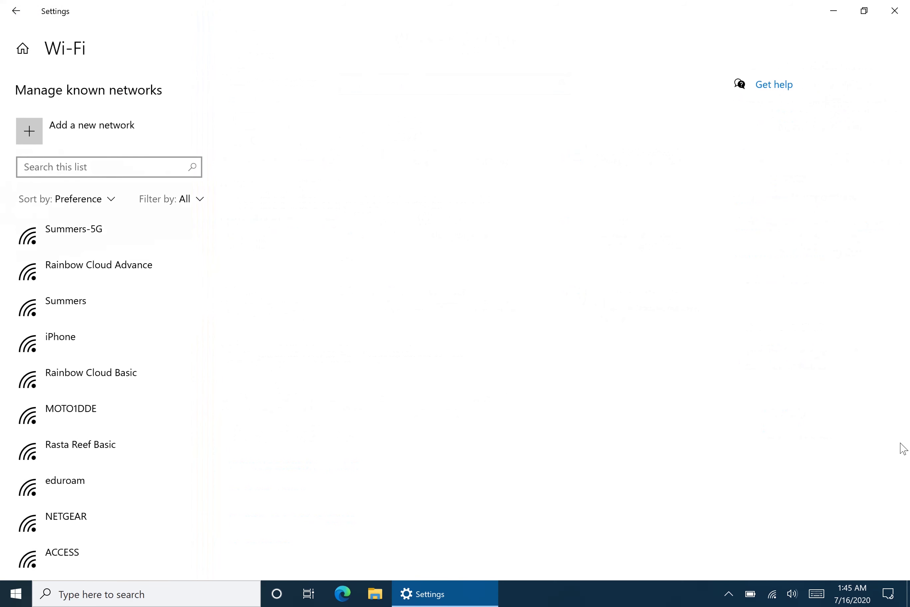
scroll(903, 448, down, 5)
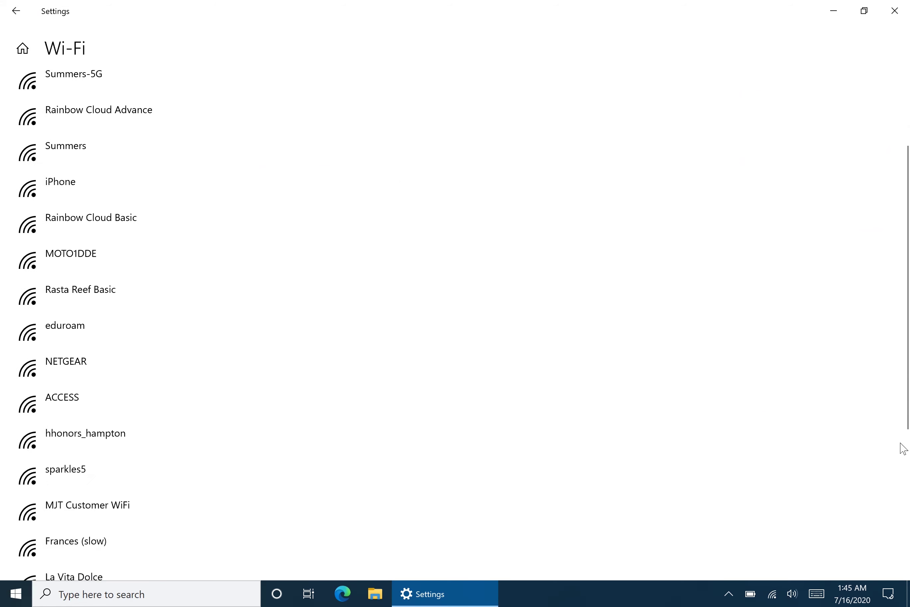
scroll(903, 448, down, 2)
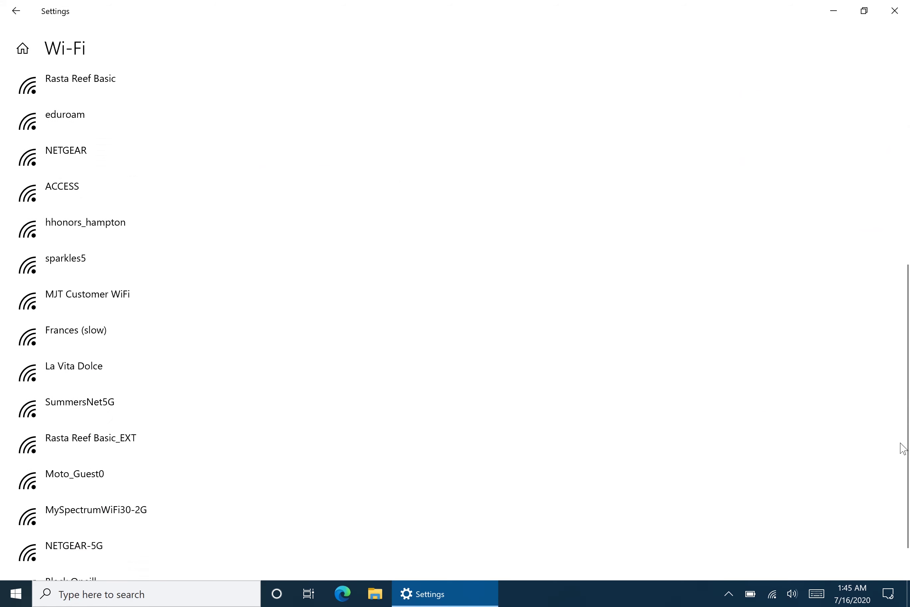
scroll(903, 448, up, 7)
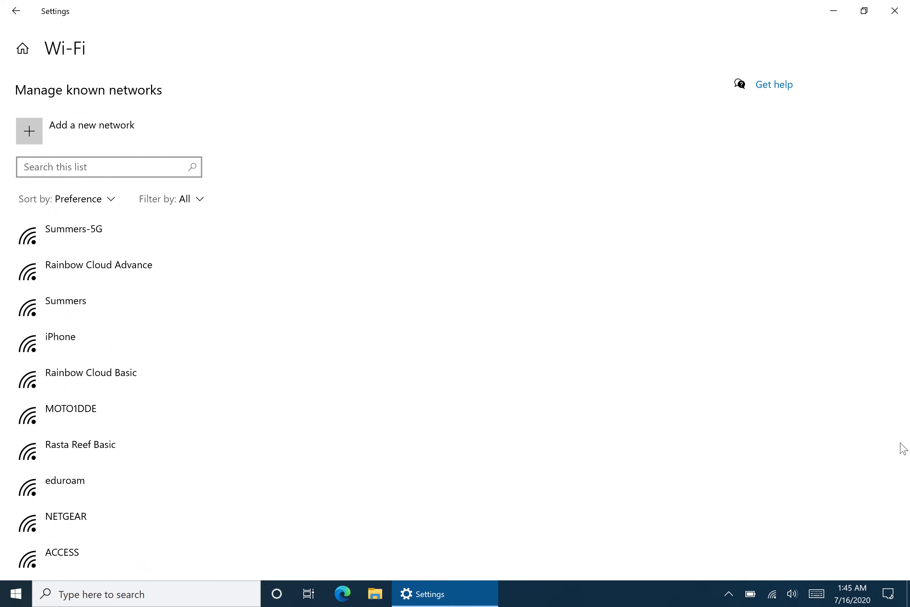
key(Down)
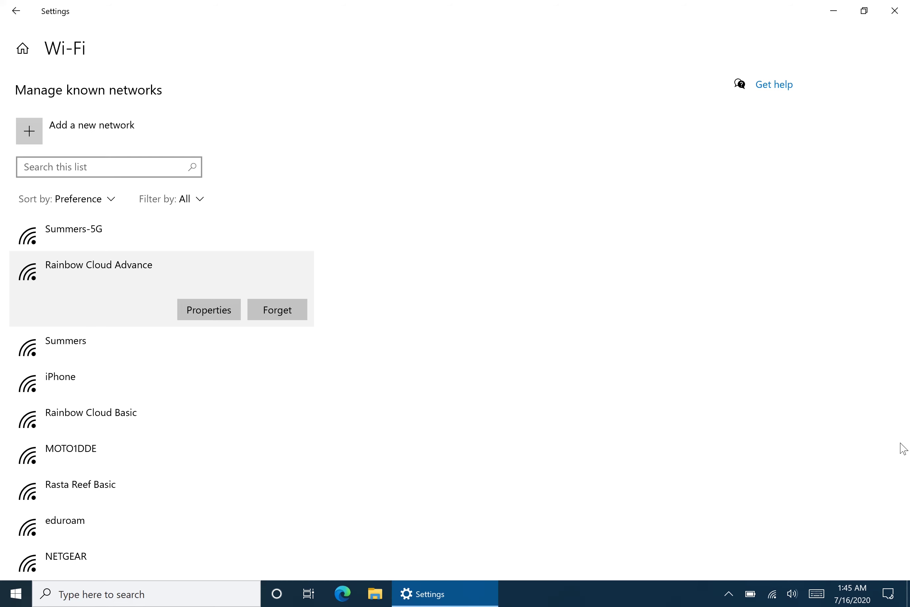
Open Rainbow Cloud Advance's properties and switch Connect automatically off, then back on.
key(Tab)
key(Return)
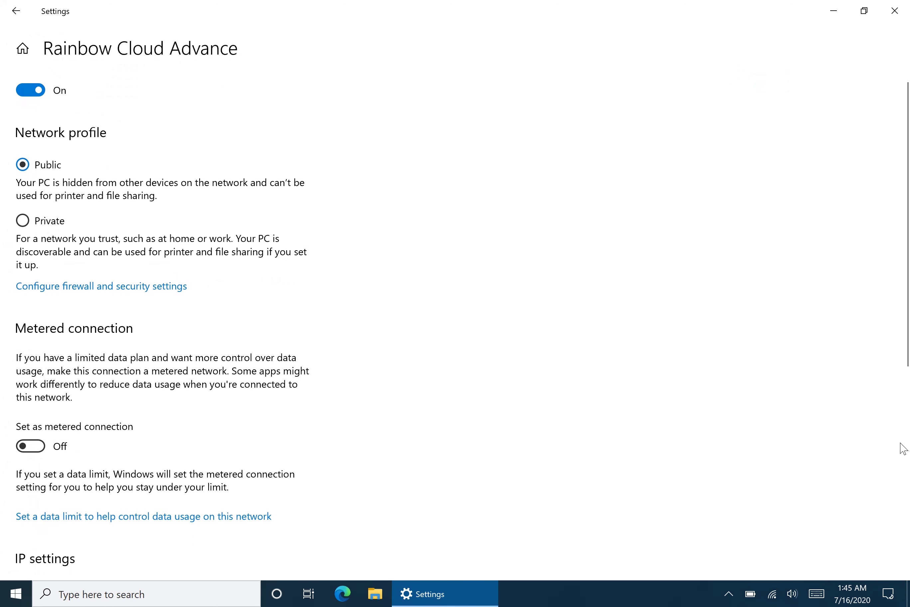
scroll(903, 448, down, 3)
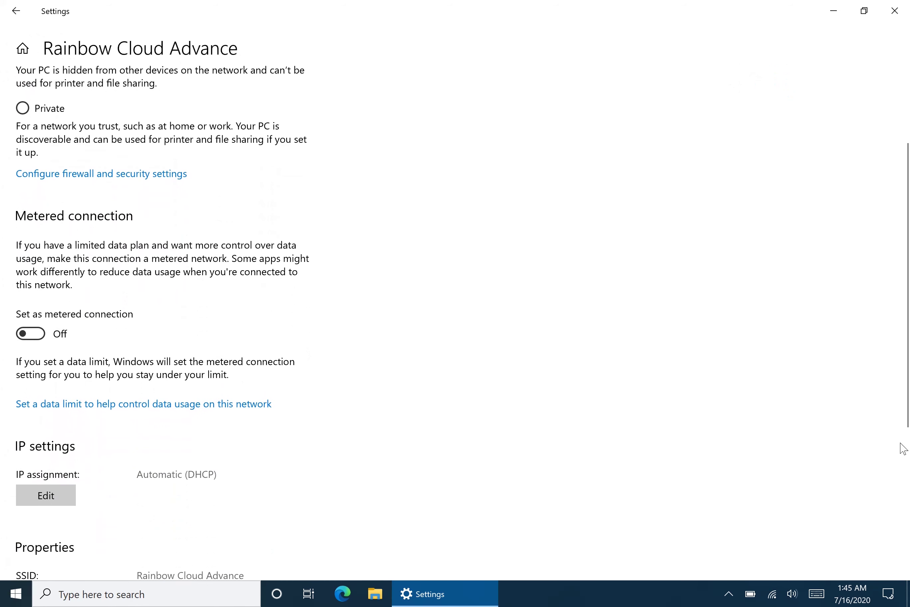
scroll(903, 448, up, 5)
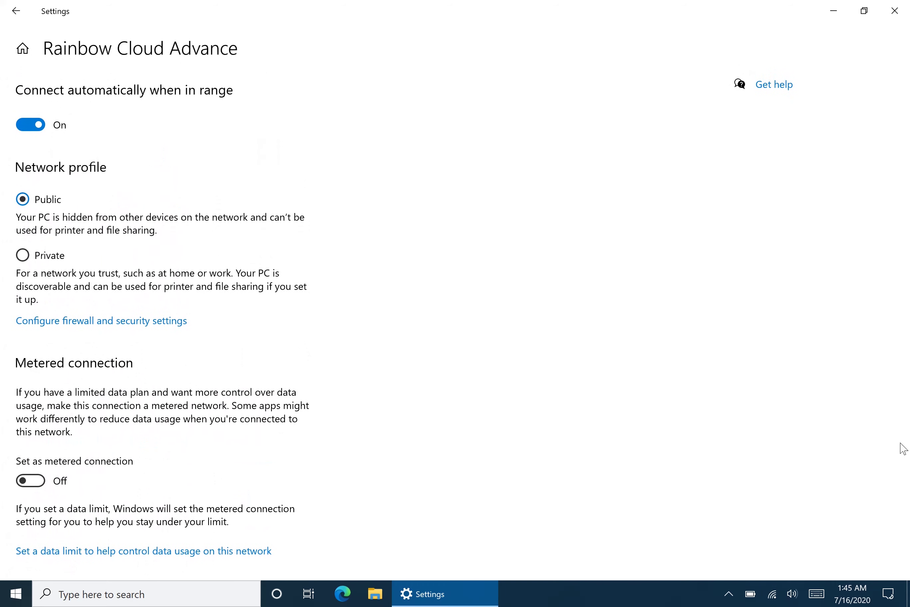
click(30, 125)
click(30, 125)
Set the network profile to Private and review the remaining properties.
scroll(903, 448, down, 1)
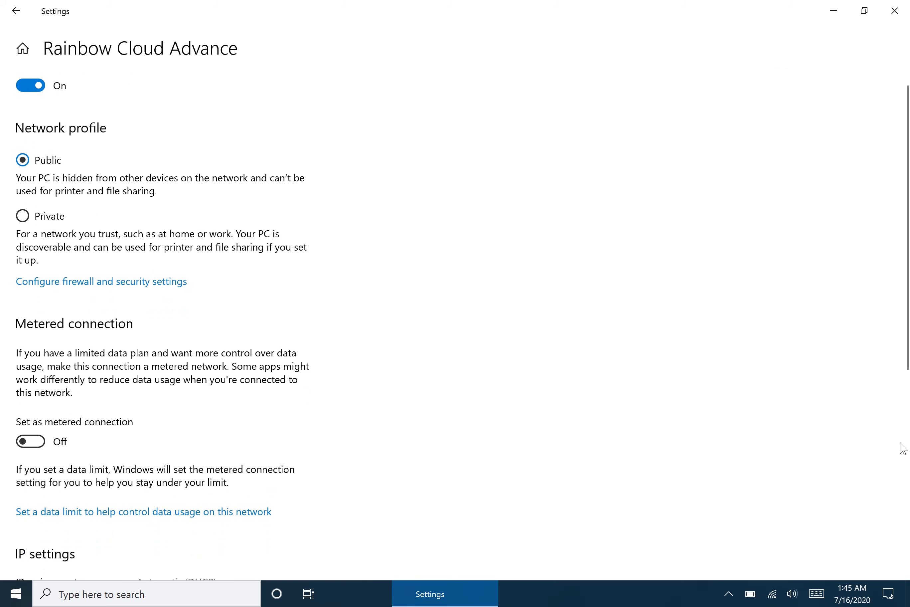
click(22, 215)
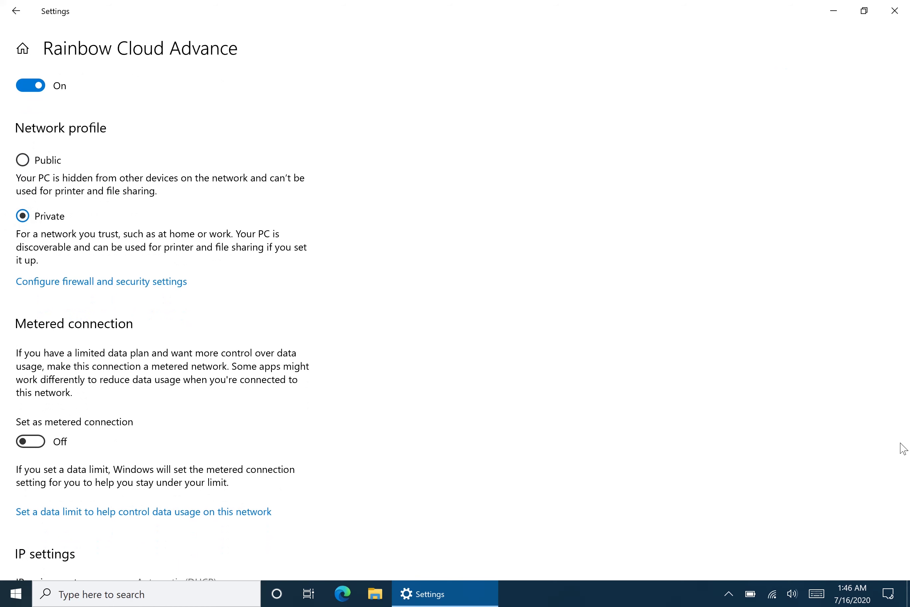
scroll(903, 448, down, 4)
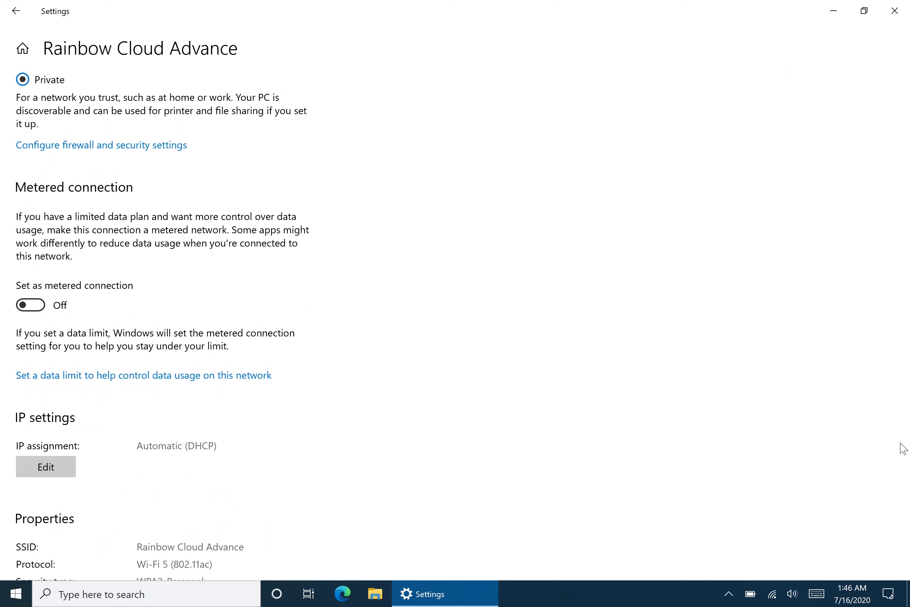
scroll(903, 448, down, 2)
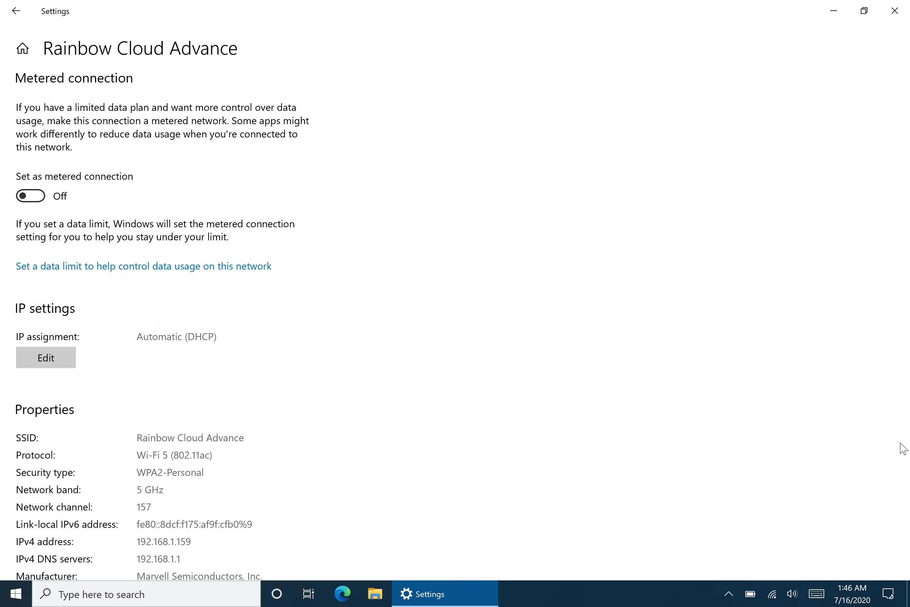
scroll(903, 448, down, 1)
scroll(903, 448, down, 3)
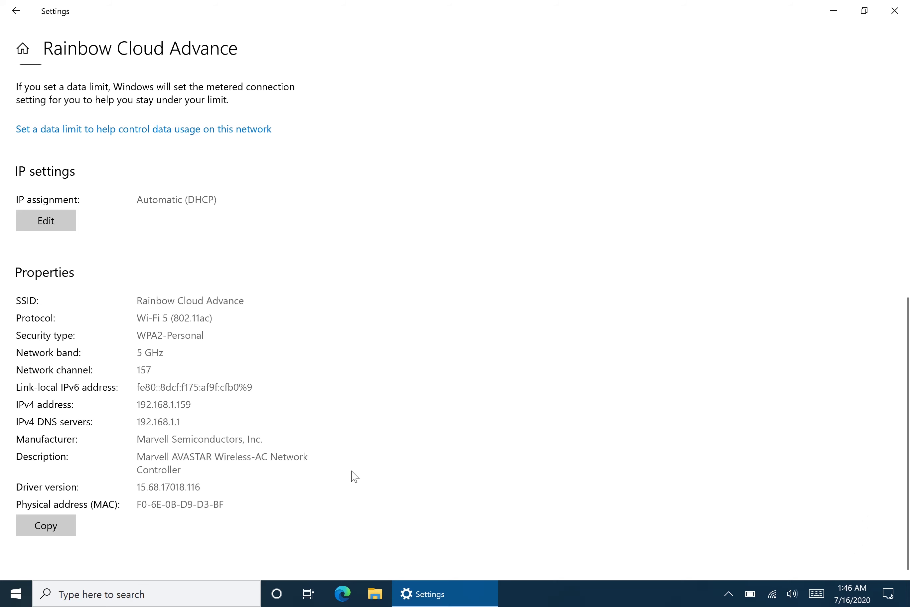
scroll(243, 447, up, 10)
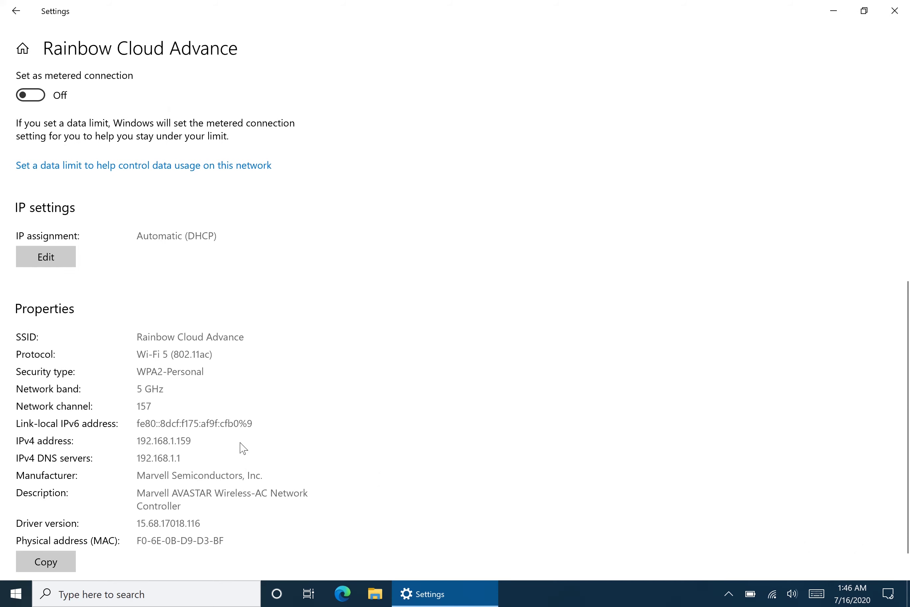
scroll(243, 453, down, 1)
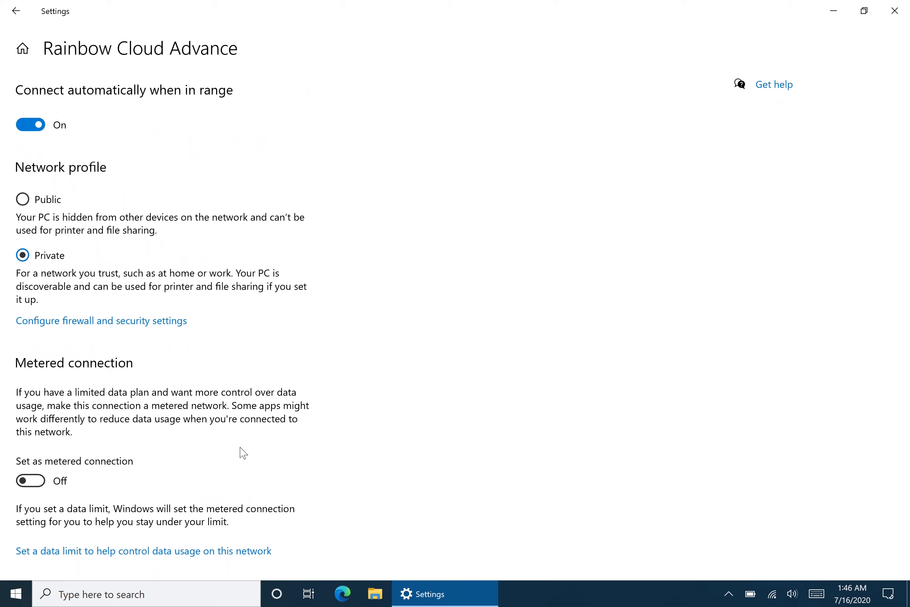
Go back to the Manage known networks list and scroll through the saved networks.
key(alt+Left)
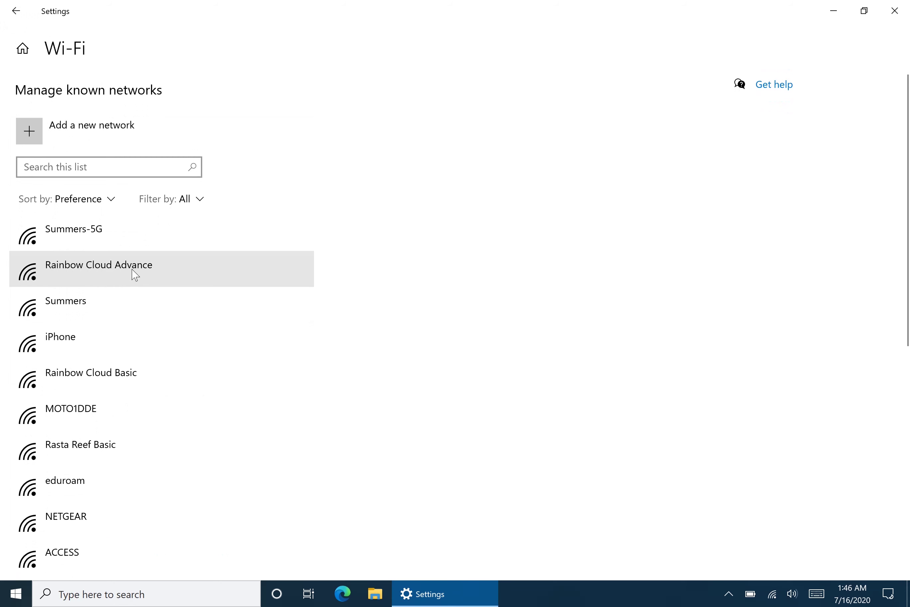
scroll(135, 275, down, 2)
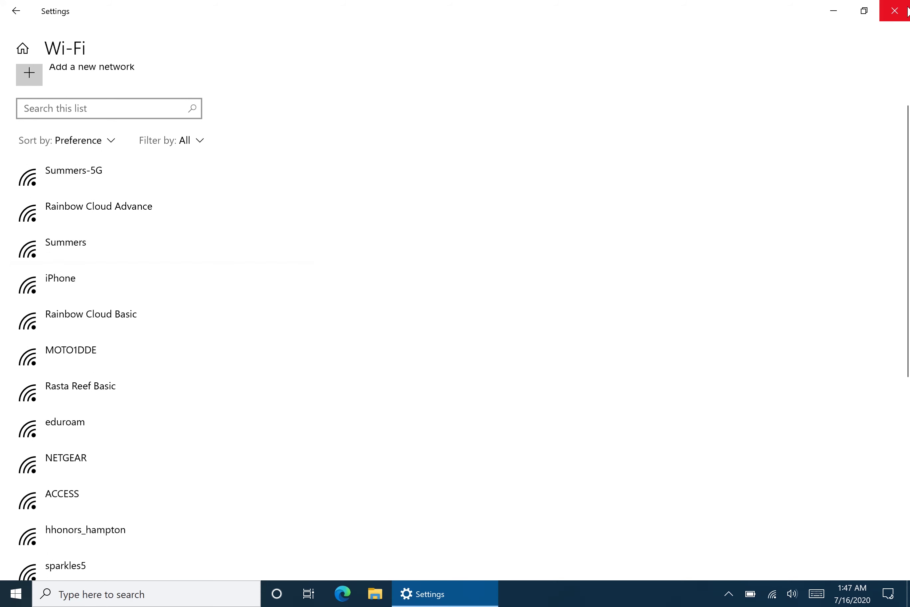
Close Settings and view the TechRich profile's properties in WiFi Profile Manager.
click(895, 11)
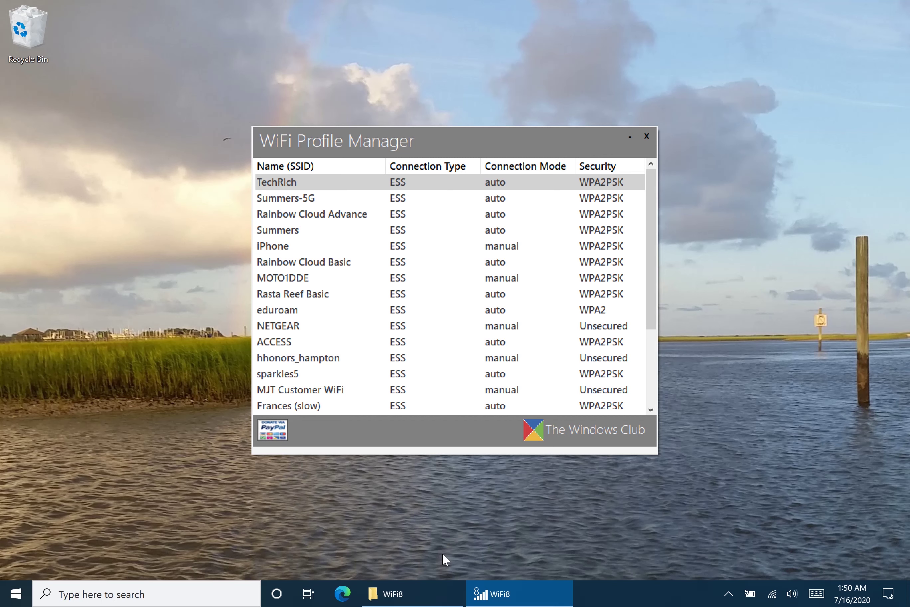
click(316, 187)
right_click(315, 187)
click(303, 175)
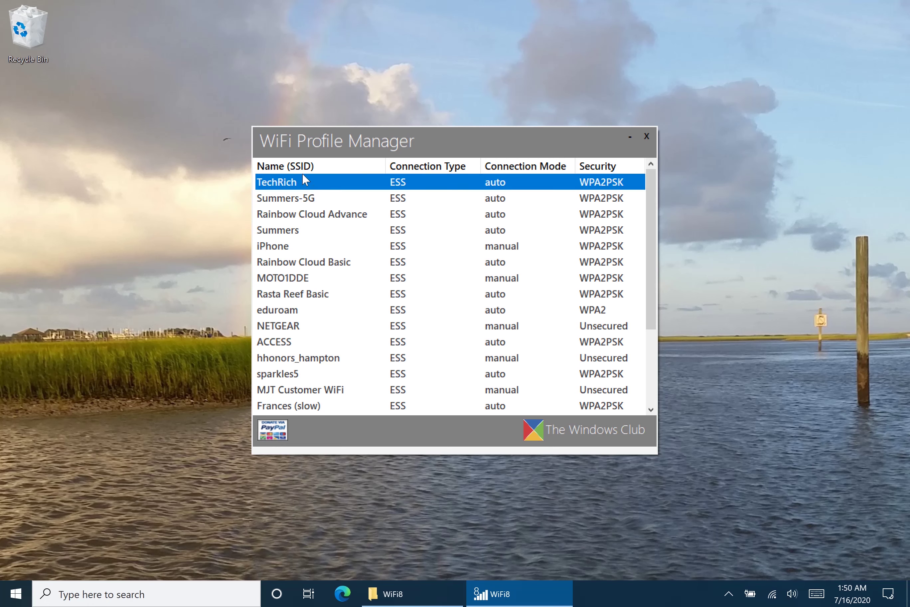
right_click(304, 186)
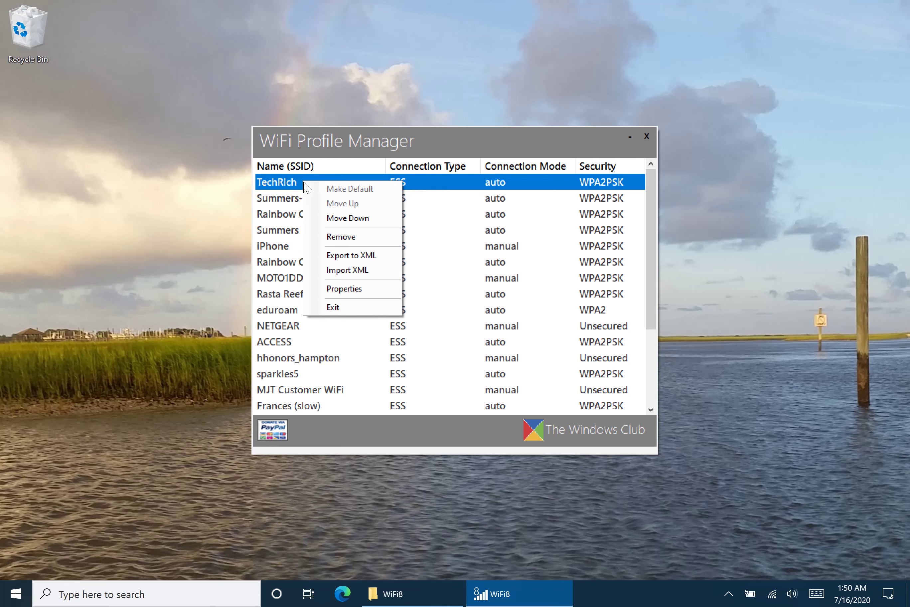
click(341, 288)
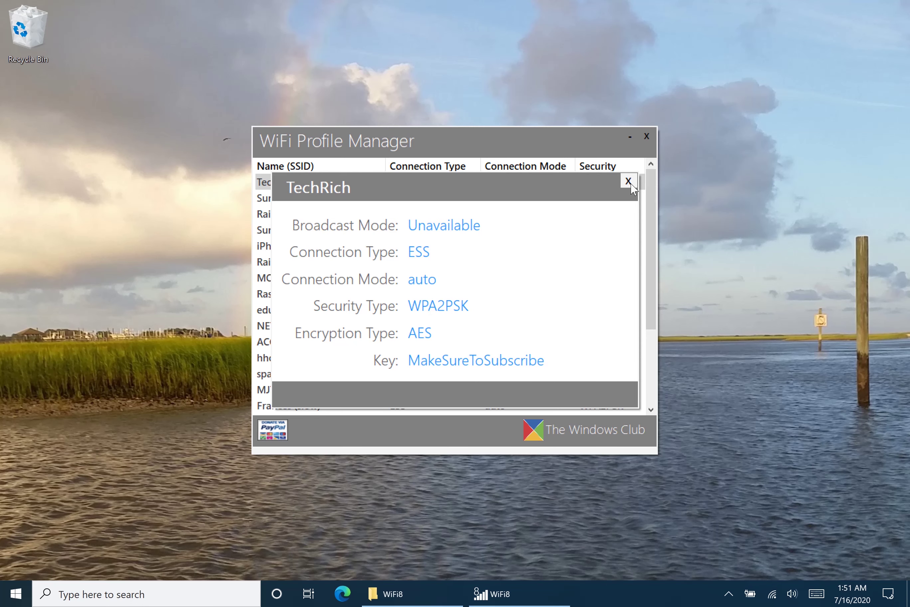
Close the TechRich details and move Rainbow Cloud Advance up one place in the profile list.
click(628, 181)
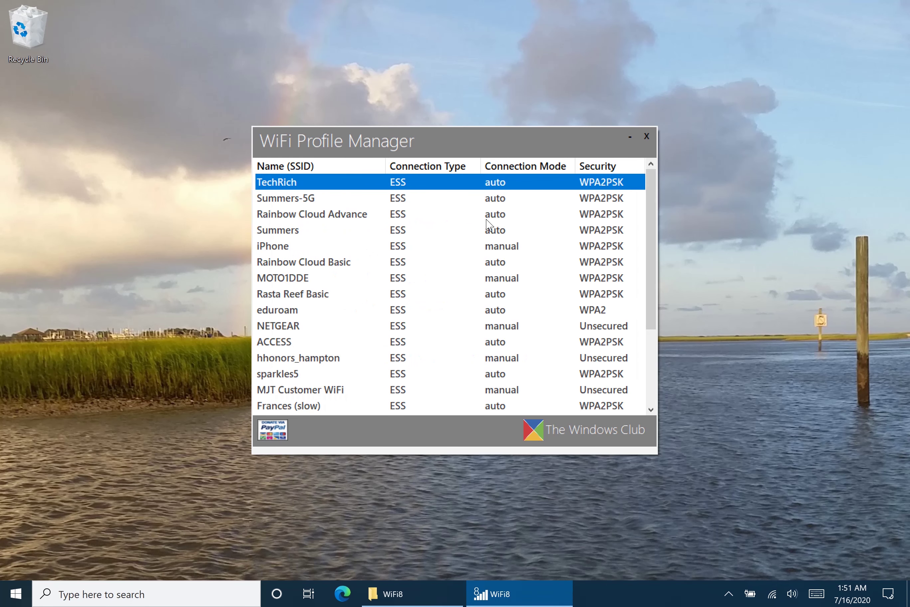
click(343, 217)
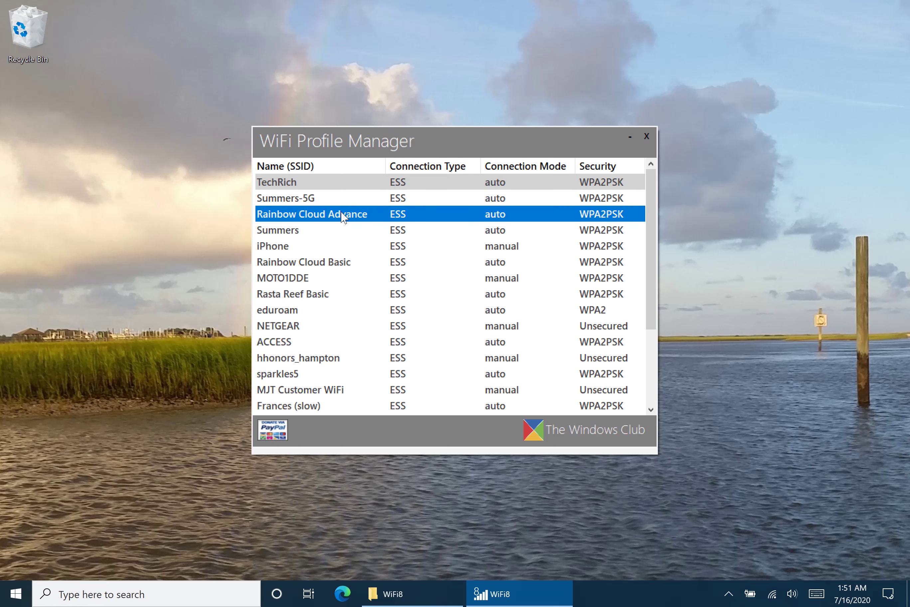
right_click(343, 217)
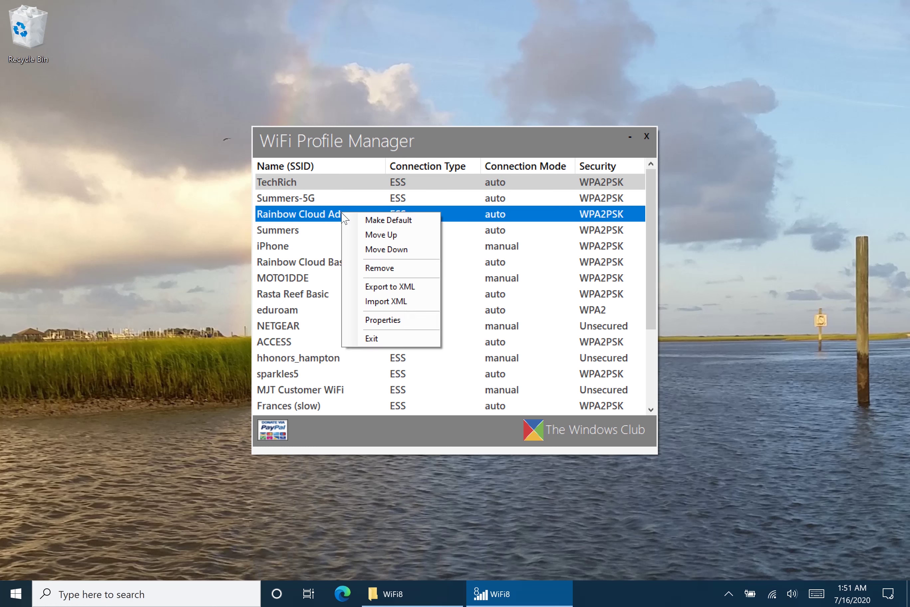
click(358, 235)
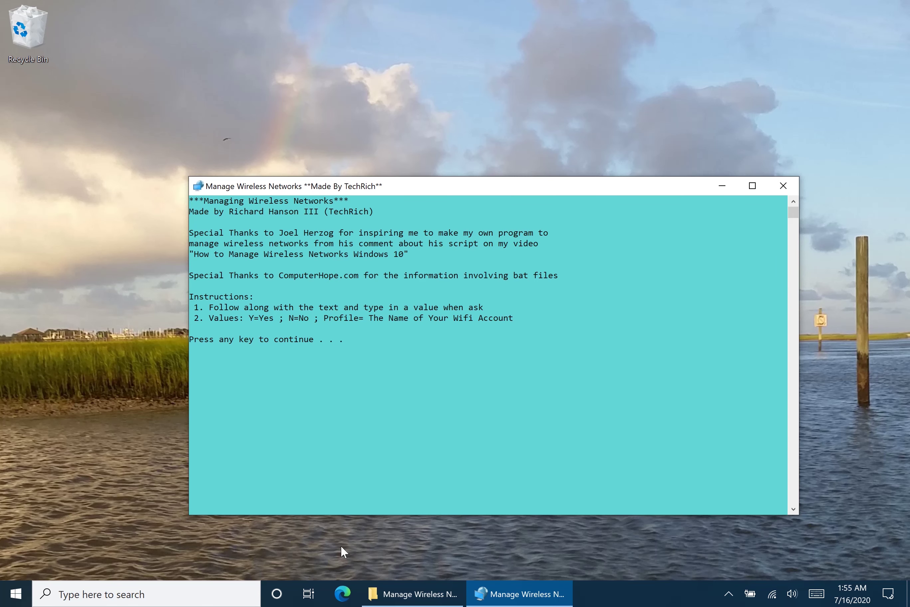
Continue past the introduction and enter TechRich as the profile to manage.
key(Return)
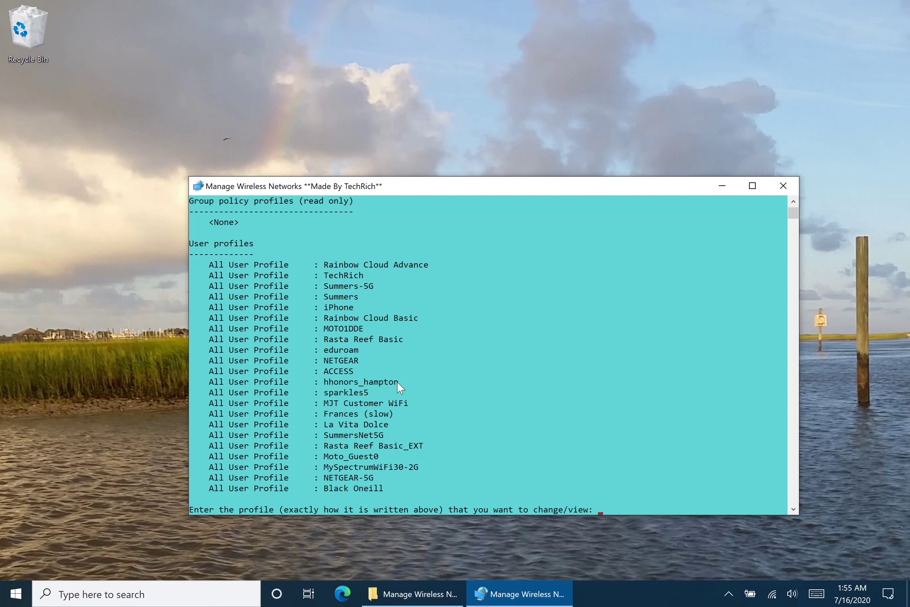
text(TechRich)
key(Return)
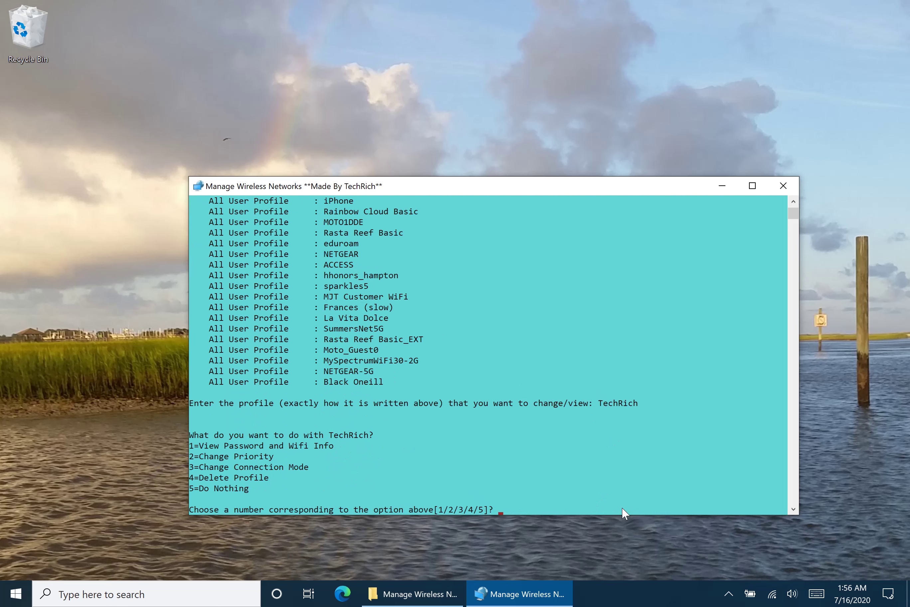
Choose option 1 to show TechRich's password and Wi-Fi info, then answer Y for more changes.
text(1)
key(Return)
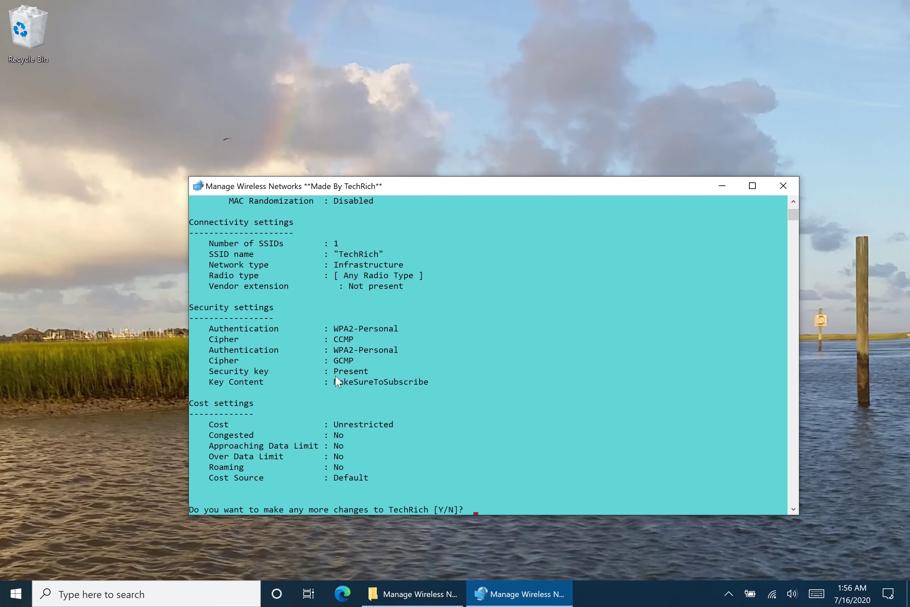
drag(334, 382, 430, 387)
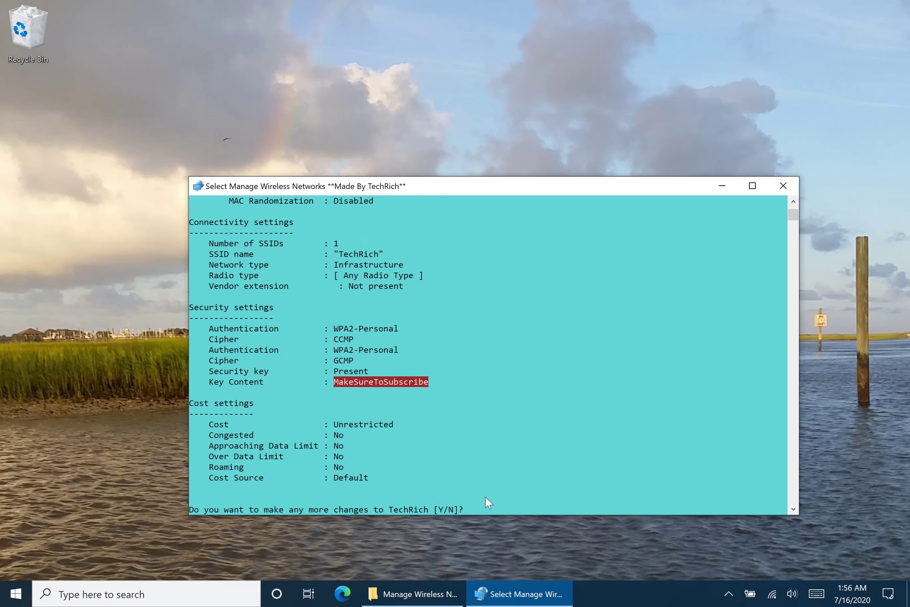
click(485, 508)
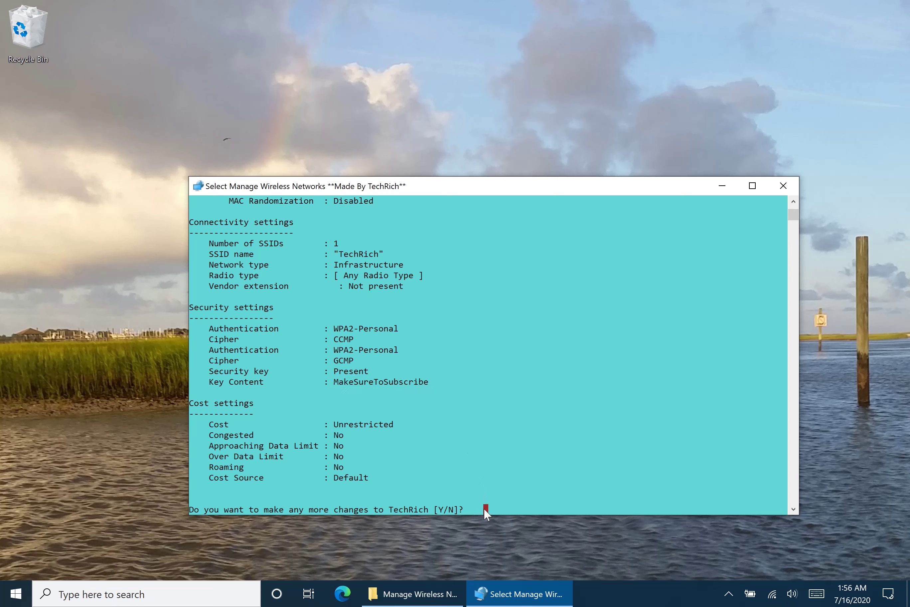
text(Y)
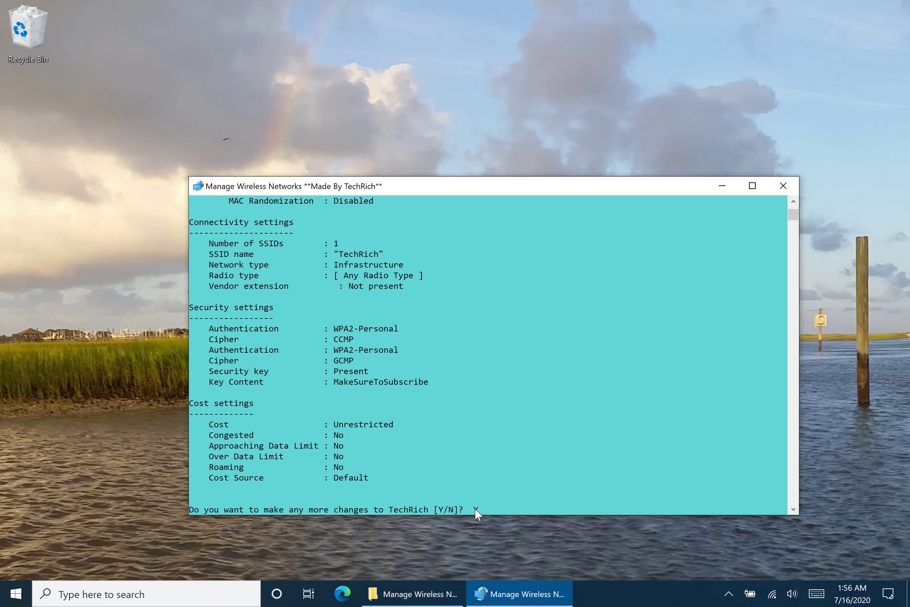
Confirm more changes, then use option 2 to set TechRich's priority to 1.
key(Return)
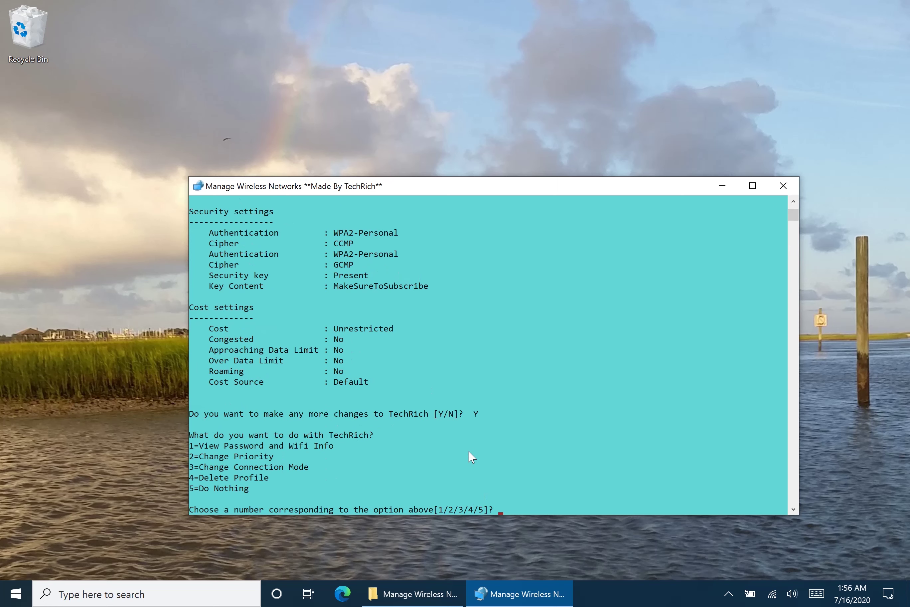
scroll(472, 456, up, 20)
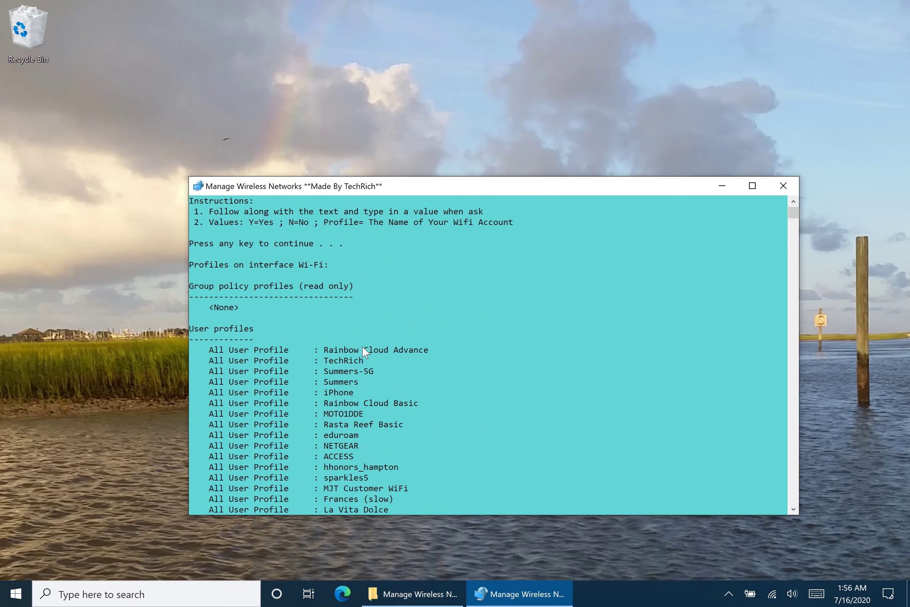
scroll(364, 352, down, 20)
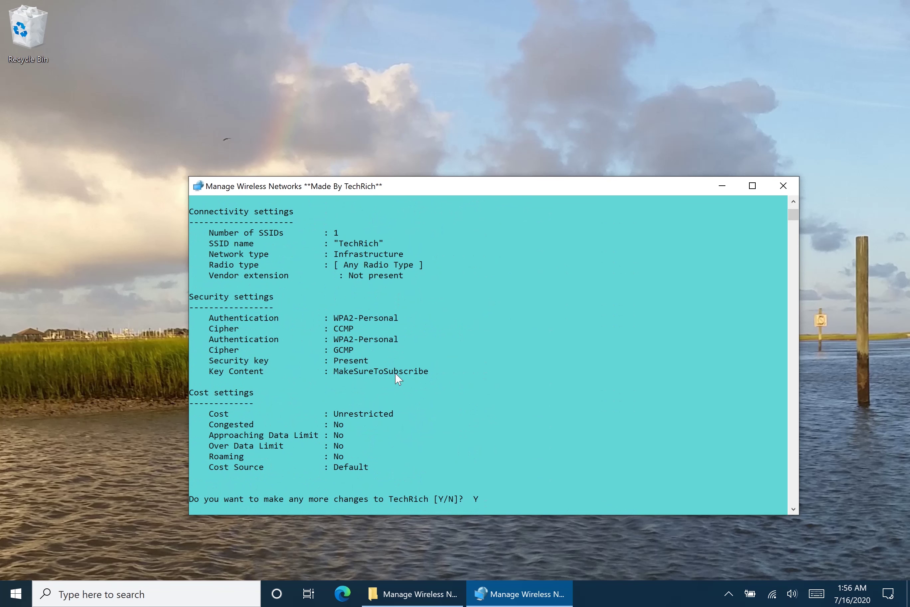
key(Return)
scroll(473, 487, down, 4)
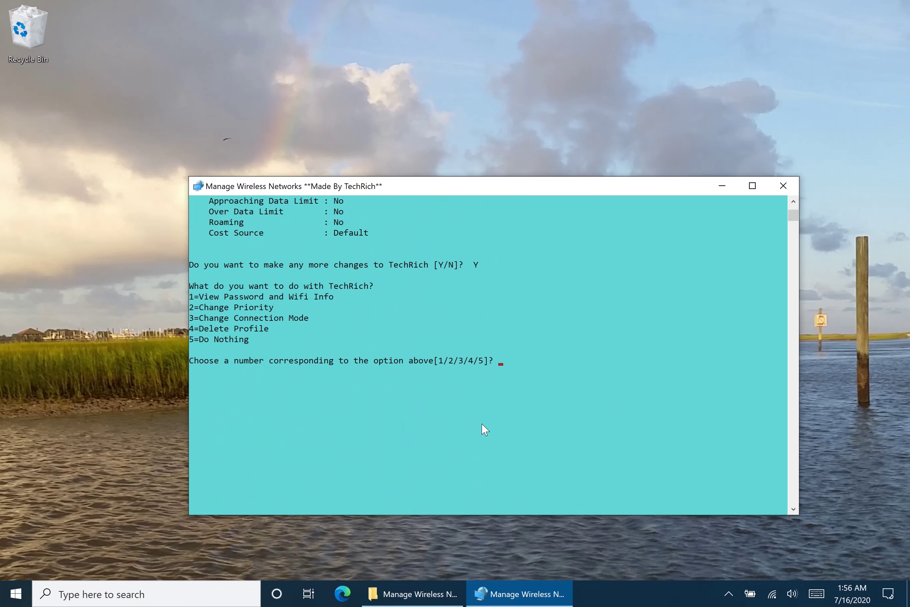
text(2)
key(Return)
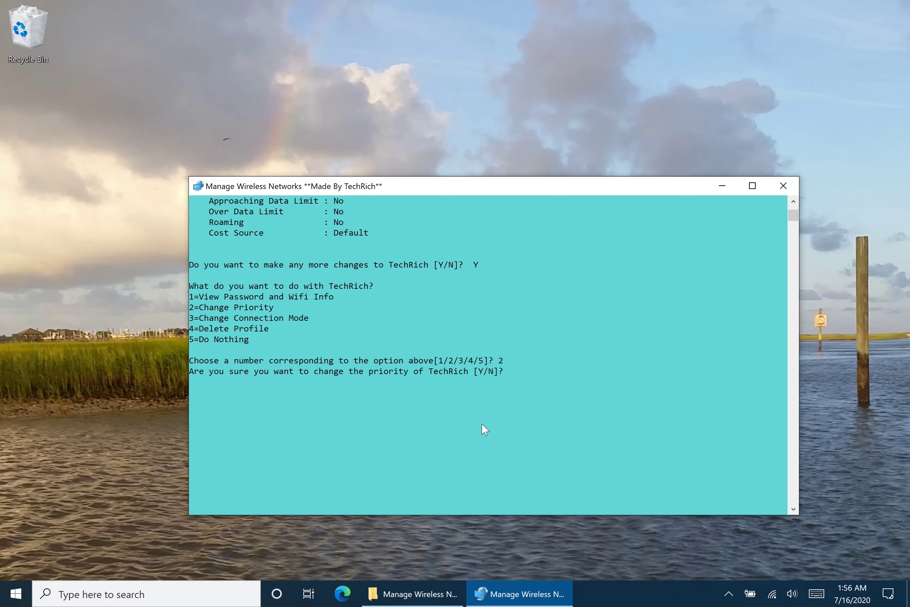
text(Y)
key(Return)
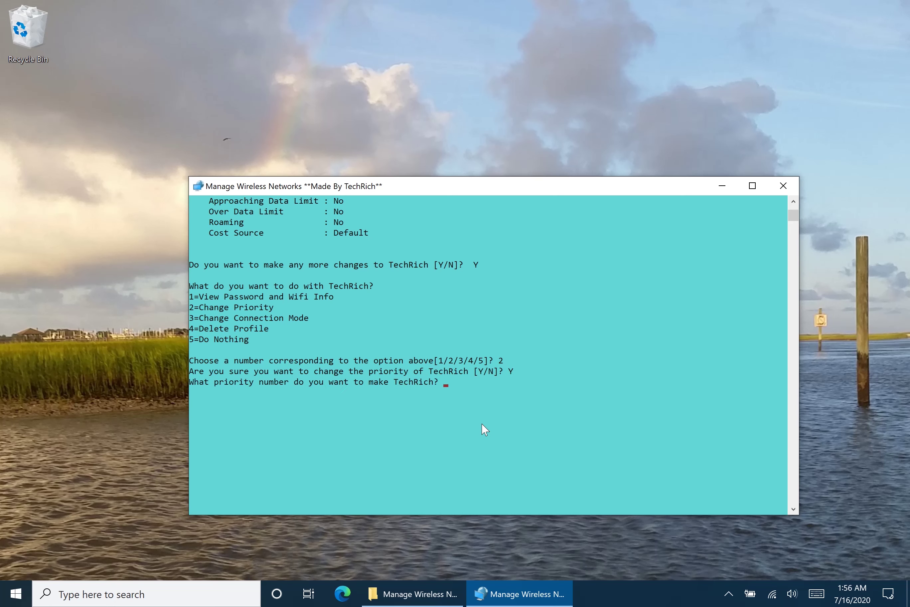
text(1)
key(Return)
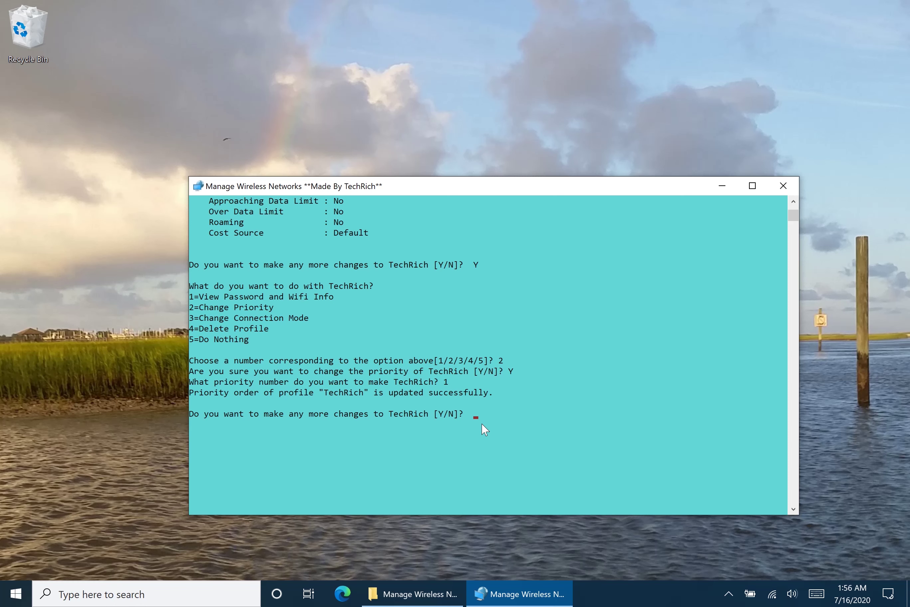
Answer n, then re-enter TechRich to bring back its action menu.
text(n)
key(Return)
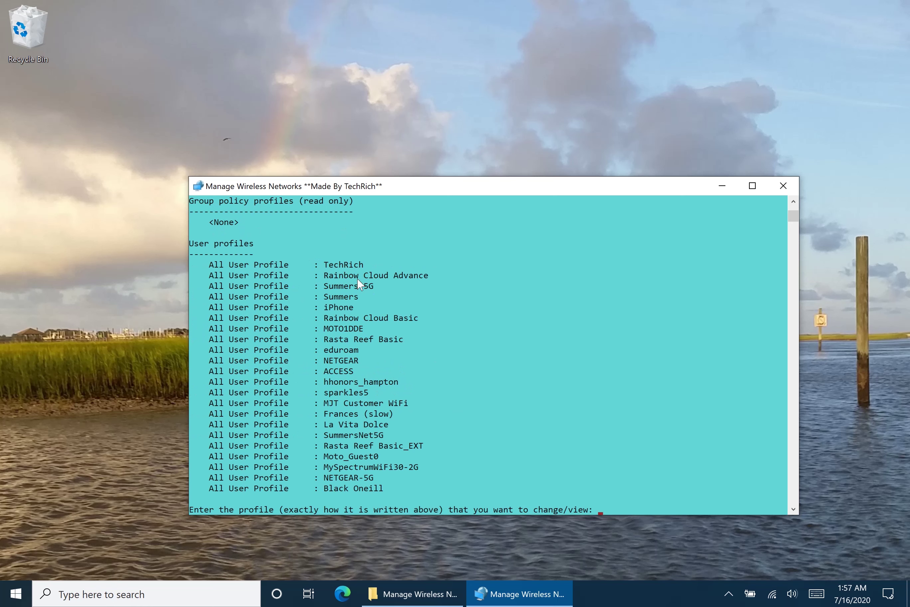
text(echRich)
key(Return)
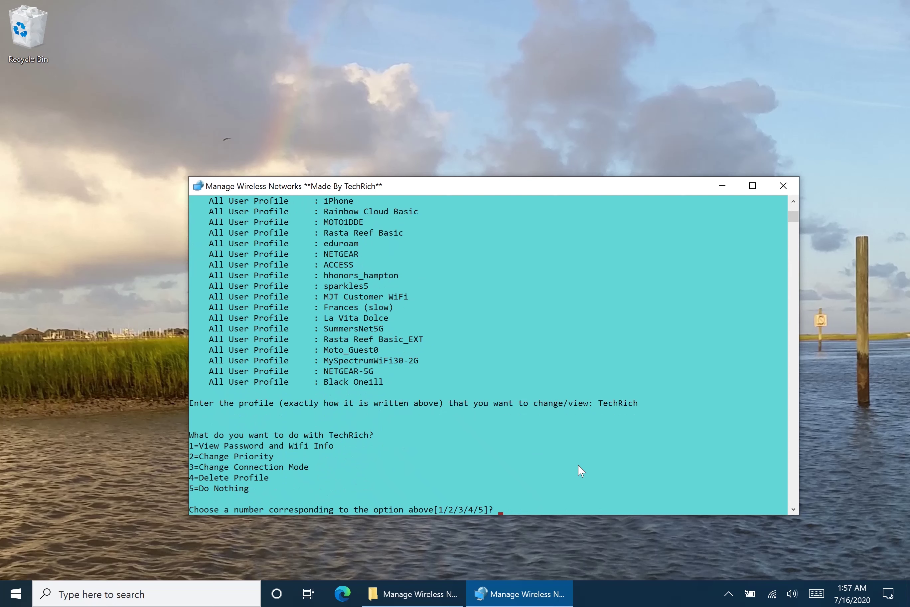
Use option 3 to set TechRich's connection mode to Manual (1), then answer y for more changes.
text(3)
key(Return)
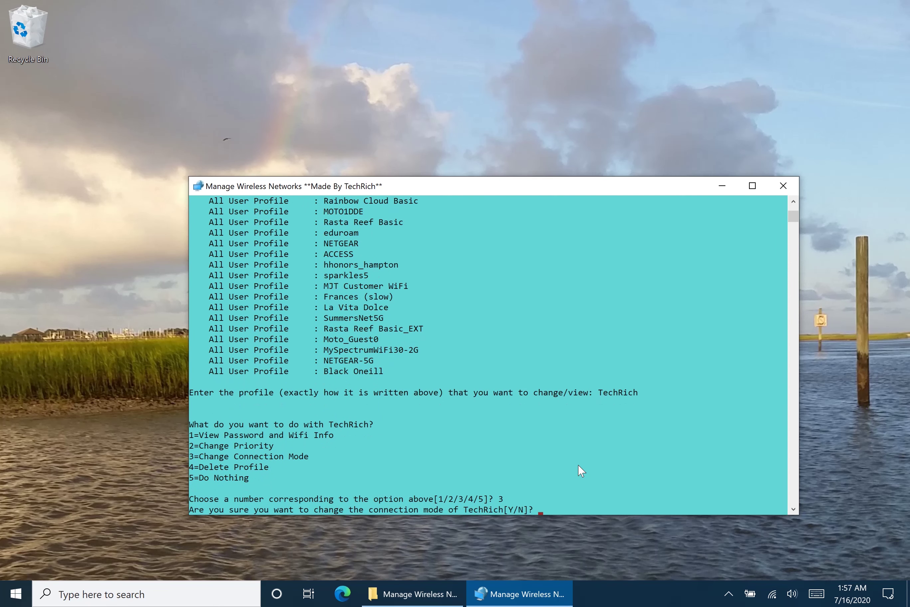
text(y)
key(Return)
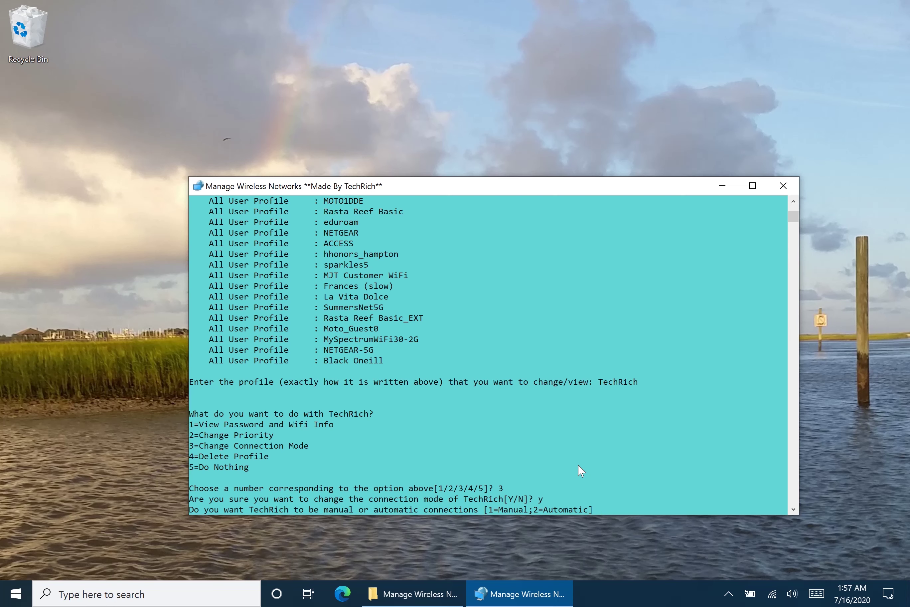
text(1)
key(Return)
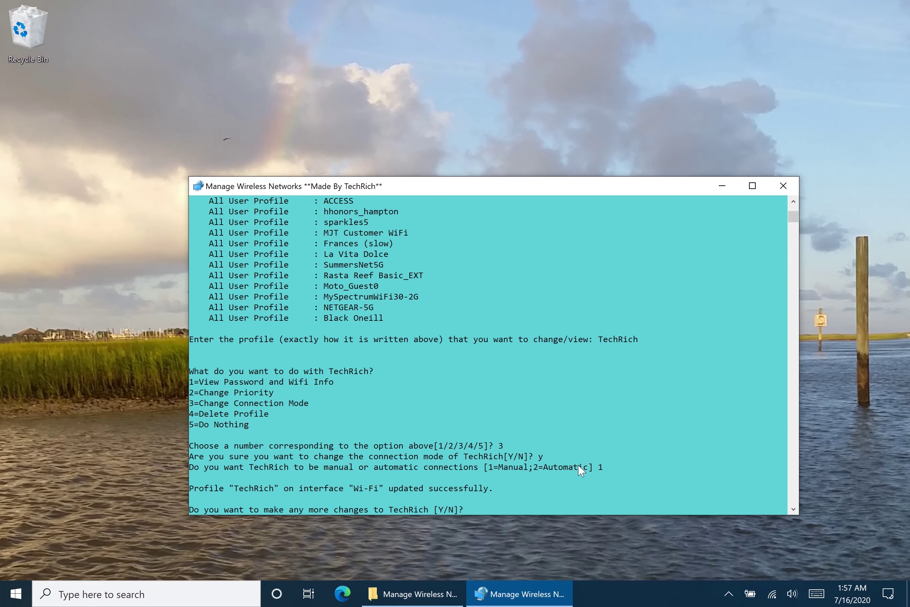
text(y)
key(Return)
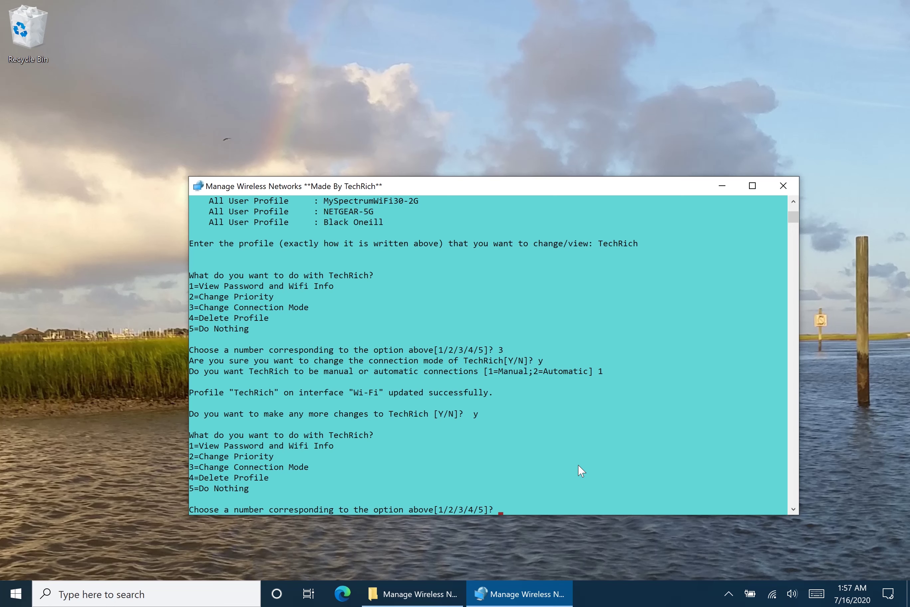
Delete the TechRich profile with menu option 4, confirm with y, and return to the list.
text(4)
key(Return)
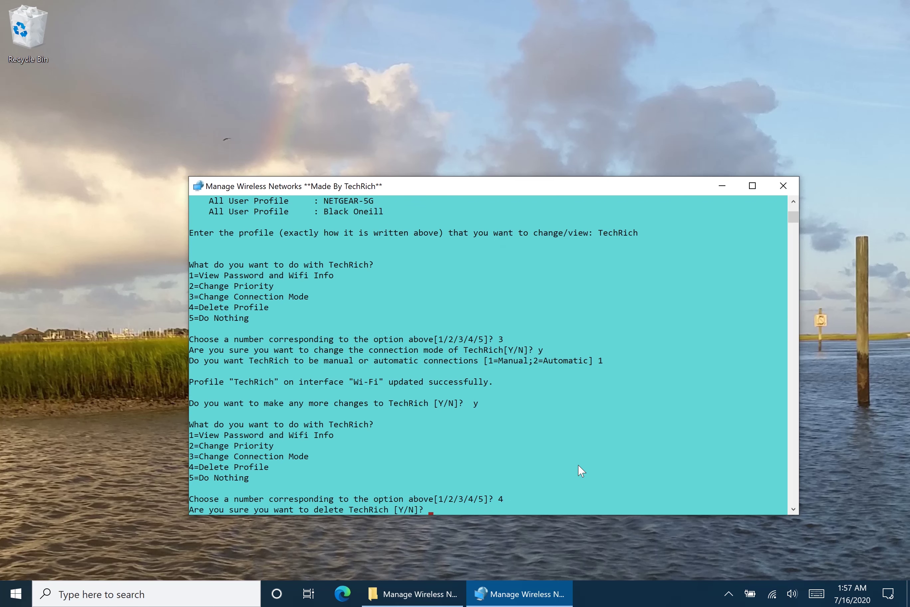
text(y)
key(Return)
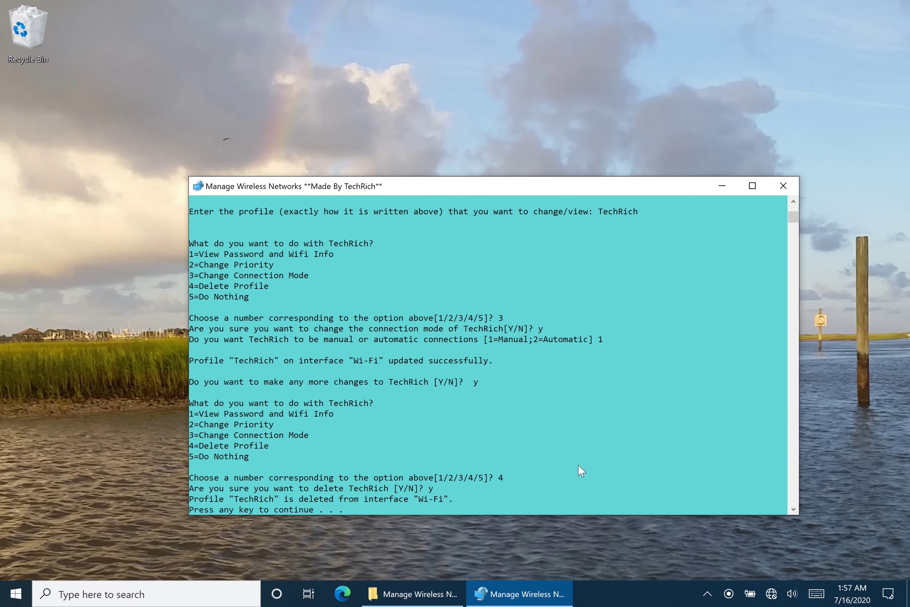
key(Return)
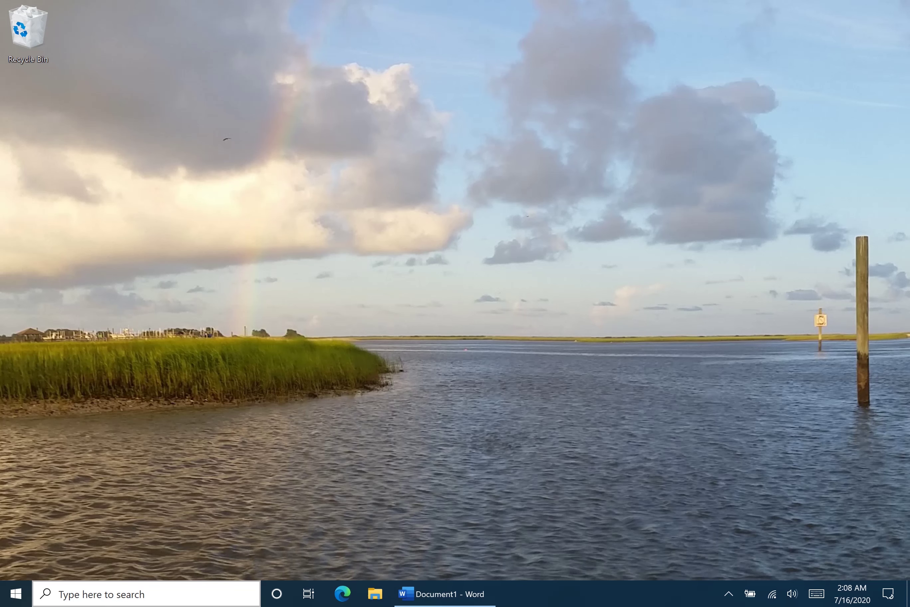
Search for cmd and launch Command Prompt as administrator.
key(super)
text(cmd)
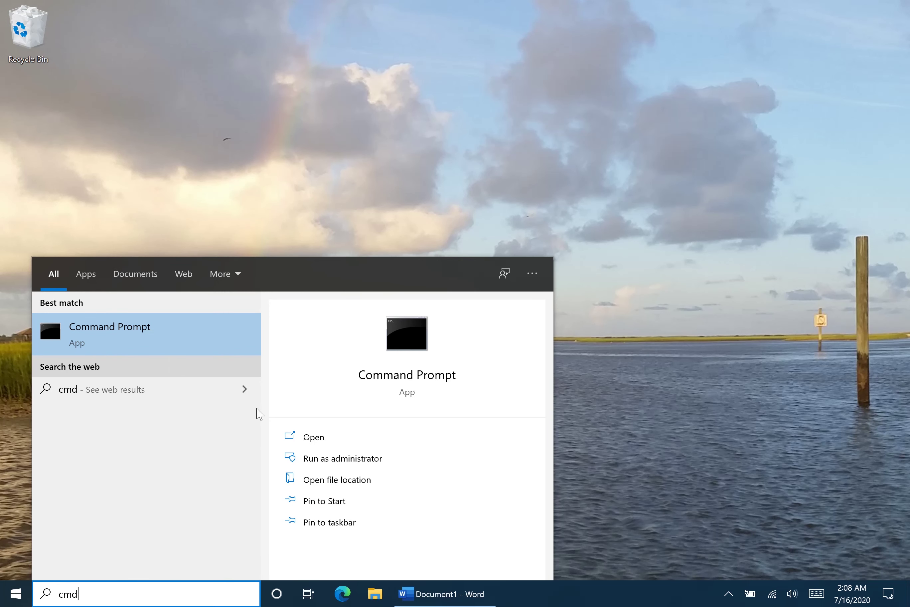
click(318, 460)
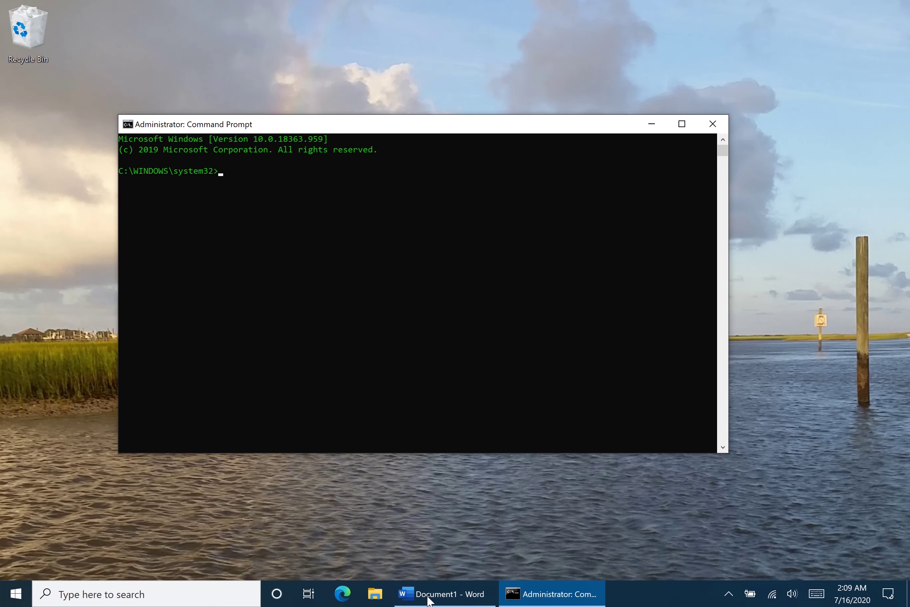
mouse_move(428, 603)
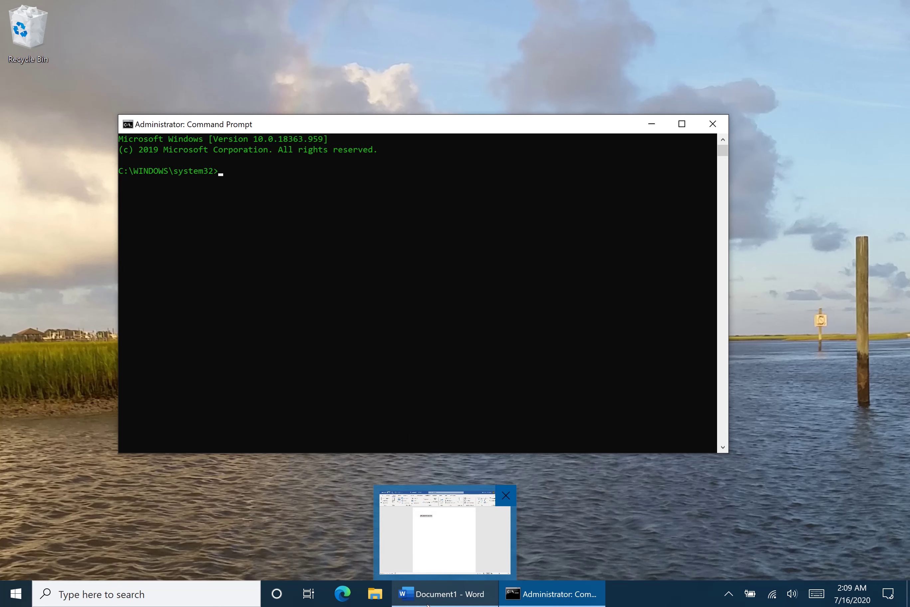
Copy the 'netsh wlan show profiles' command text from Word's Document1.
click(428, 603)
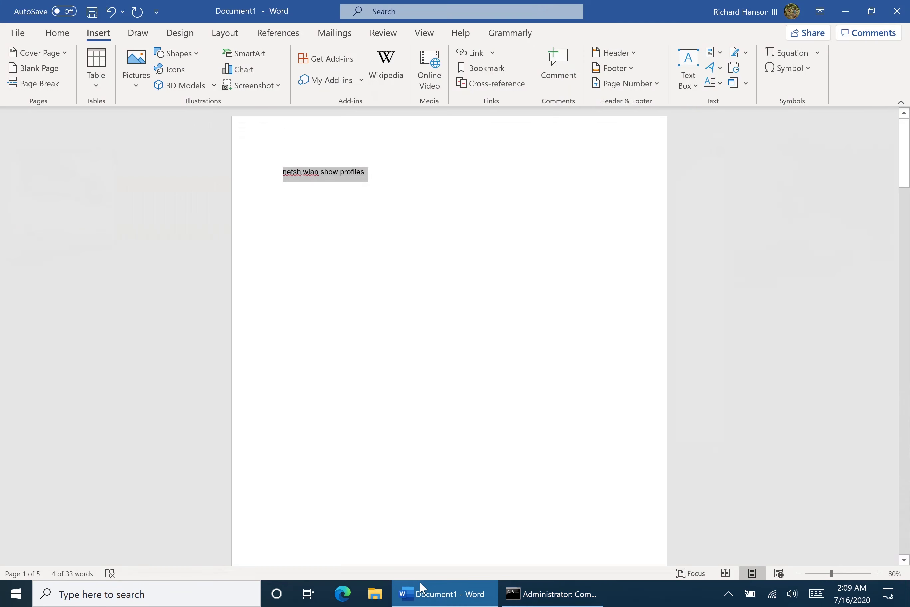
right_click(327, 177)
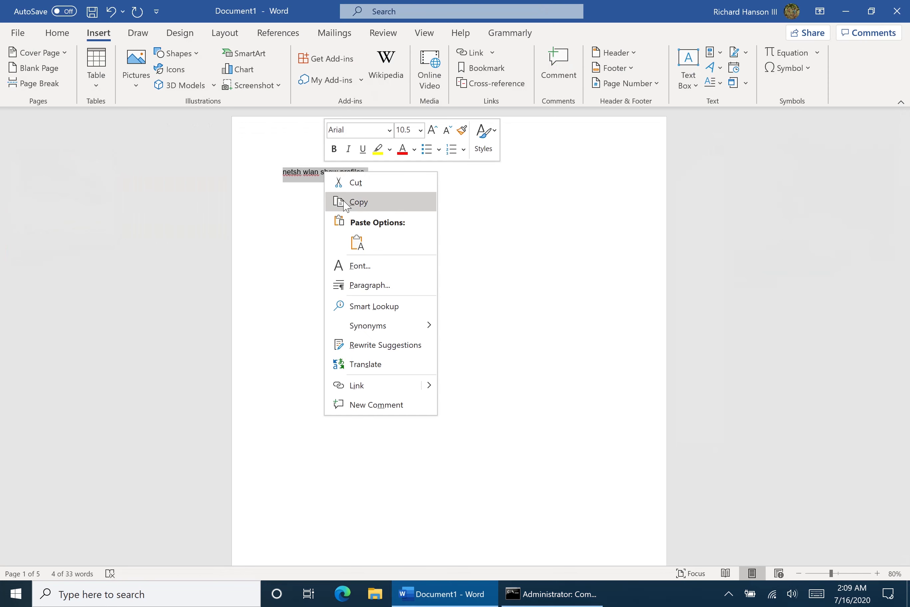
click(347, 202)
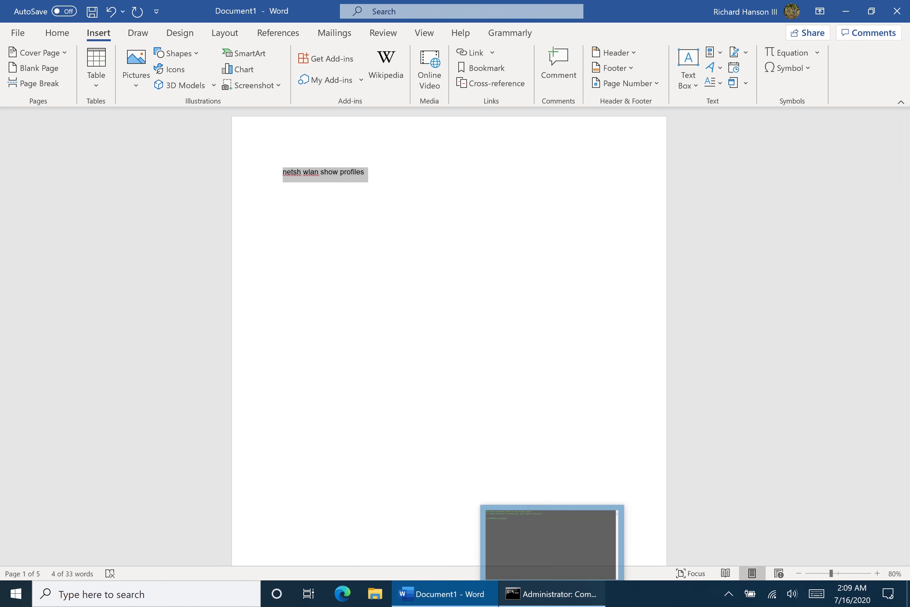
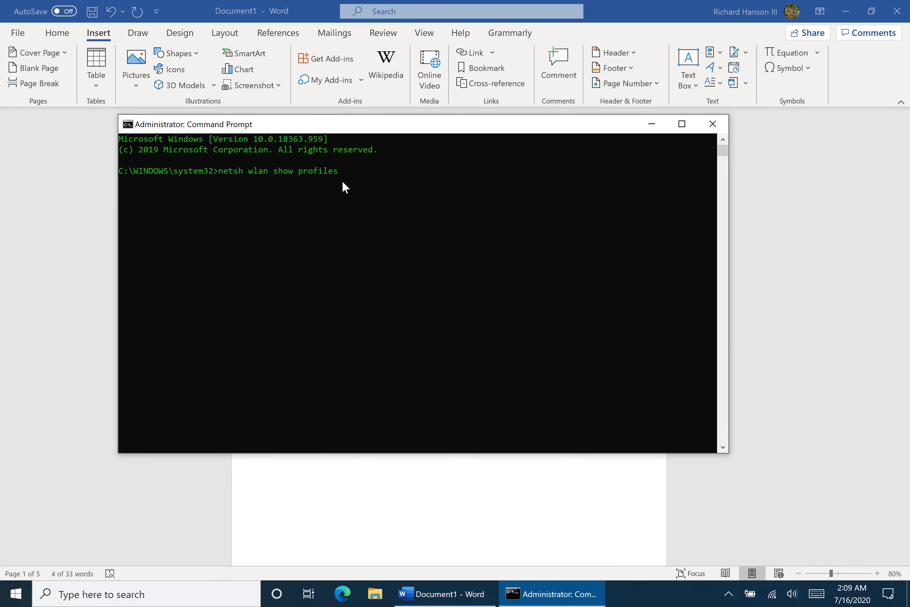
Run netsh wlan show profiles, then copy the TechRich key command line from the Word document.
key(Return)
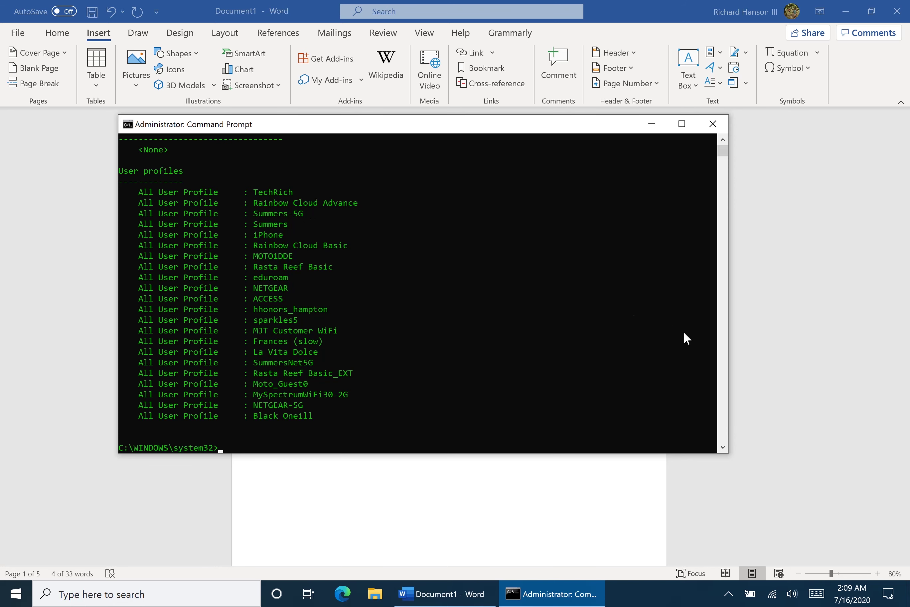
click(804, 352)
scroll(803, 350, down, 2)
scroll(804, 351, down, 5)
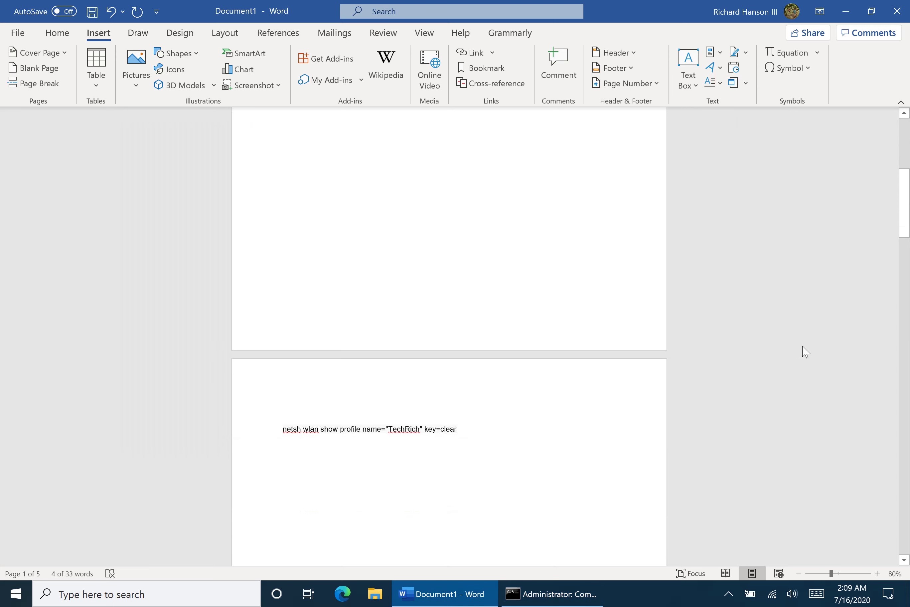
drag(461, 430, 282, 431)
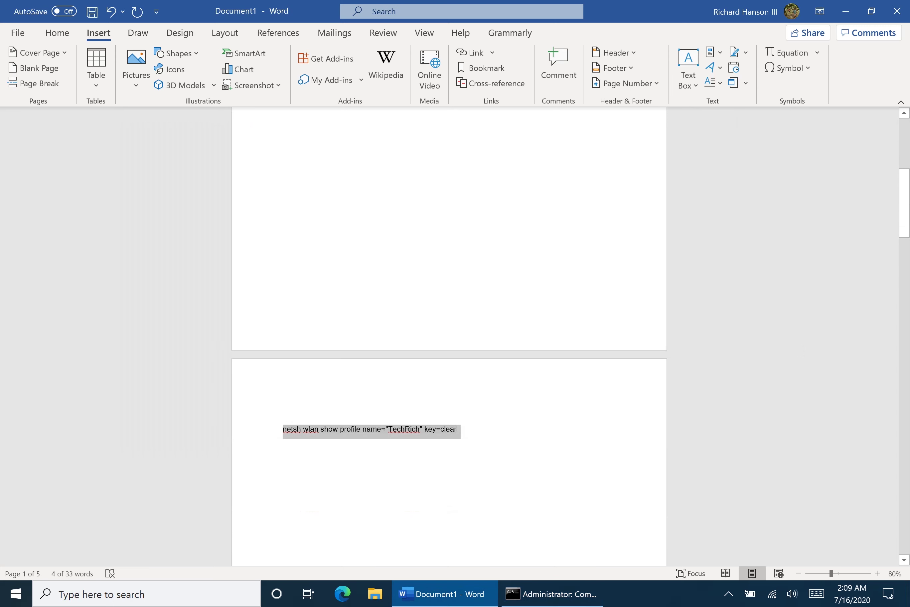
click(533, 593)
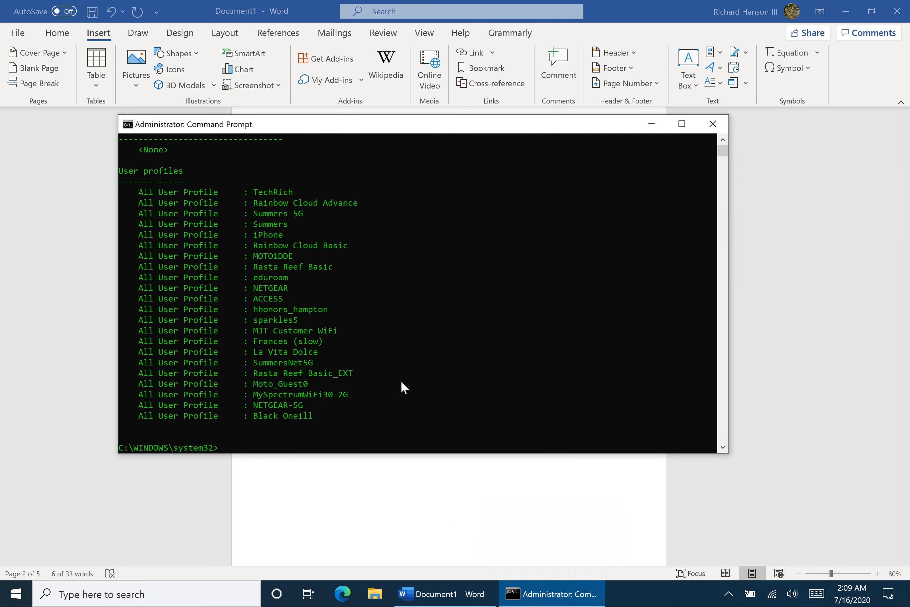
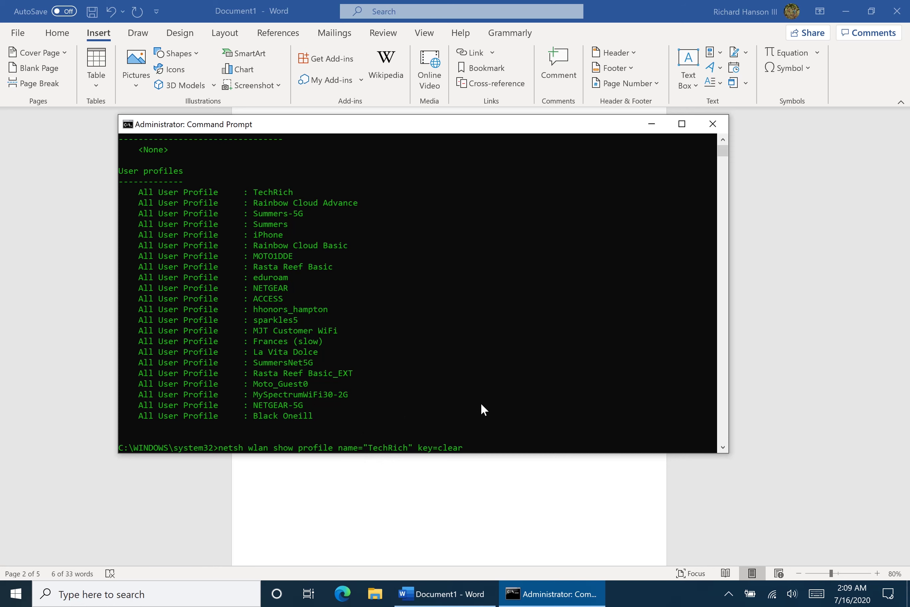
Run netsh wlan show profile name="TechRich" key=clear and highlight the revealed Key Content value.
key(Return)
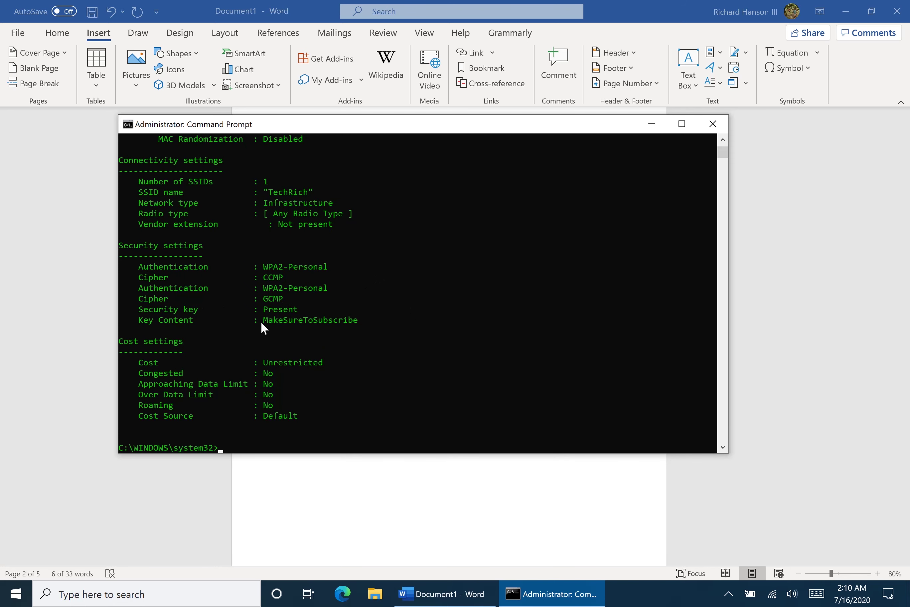
drag(260, 320, 367, 328)
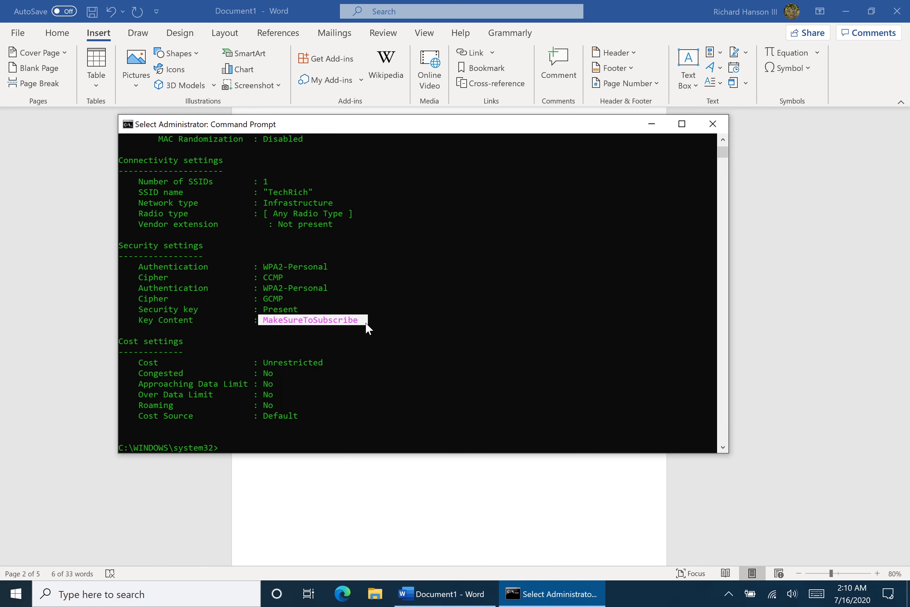
click(374, 328)
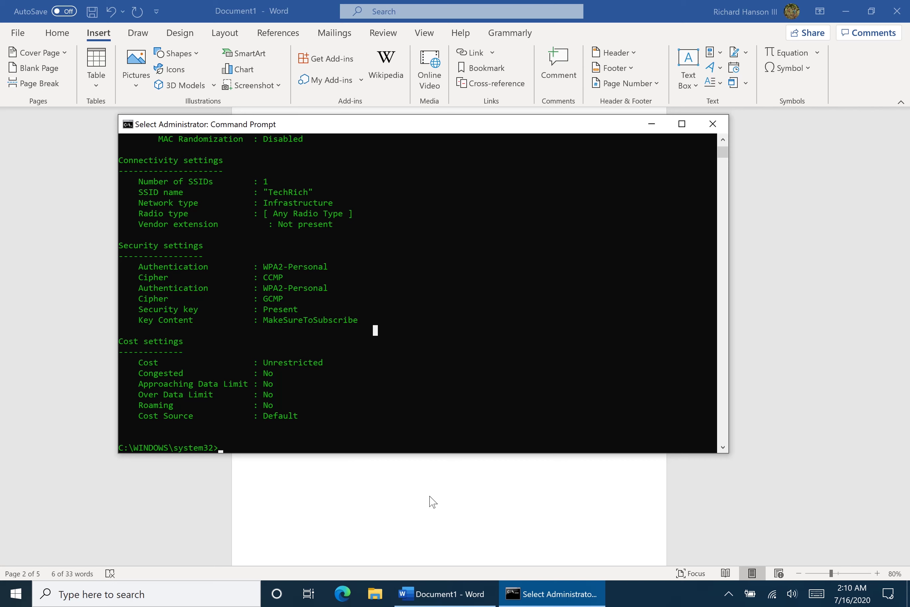
In the Word notes, scroll to the netsh wlan set profileorder TechRich line on page 3 to copy it.
key(alt+Tab)
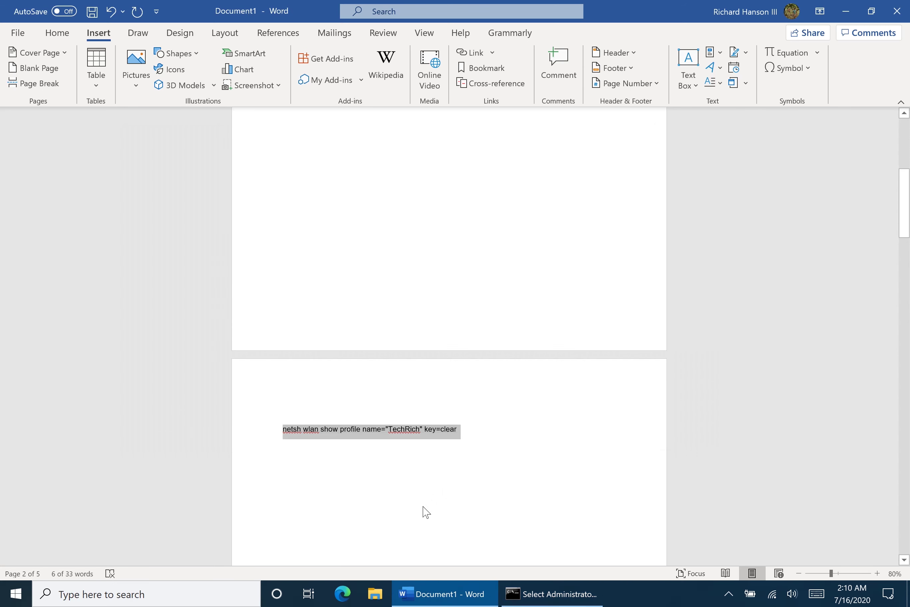
scroll(426, 512, down, 5)
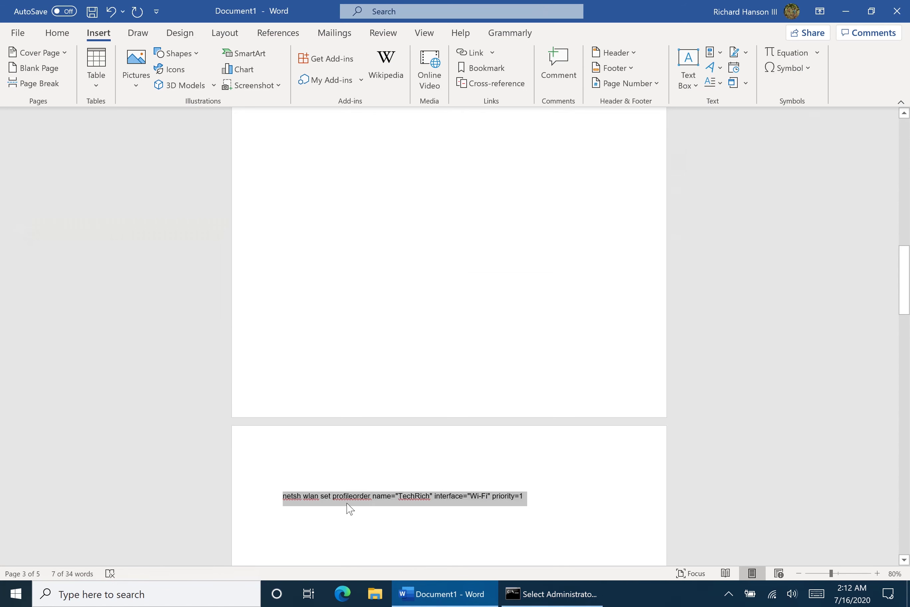
scroll(350, 509, down, 3)
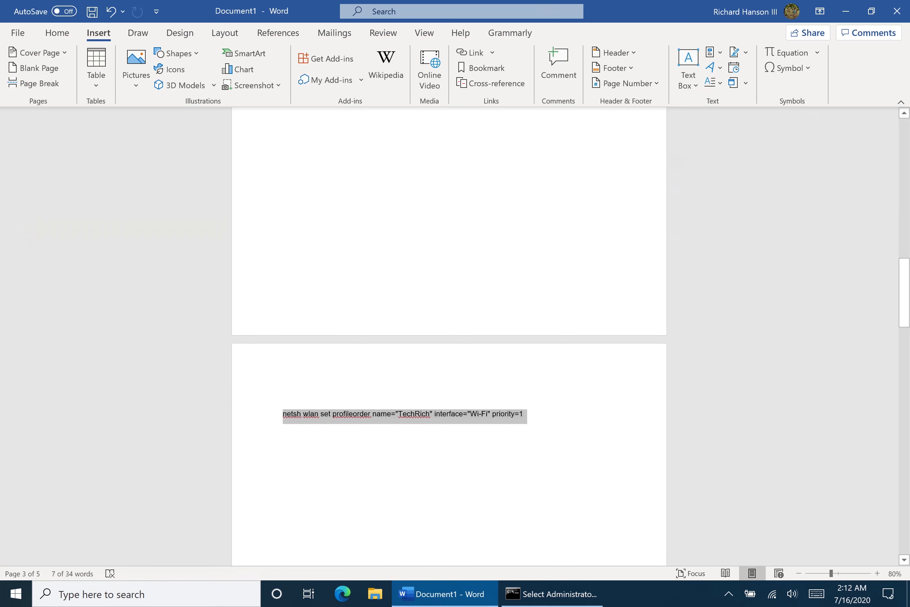
right_click(421, 420)
Copy the profileorder command and paste it at the Command Prompt.
click(471, 203)
click(553, 594)
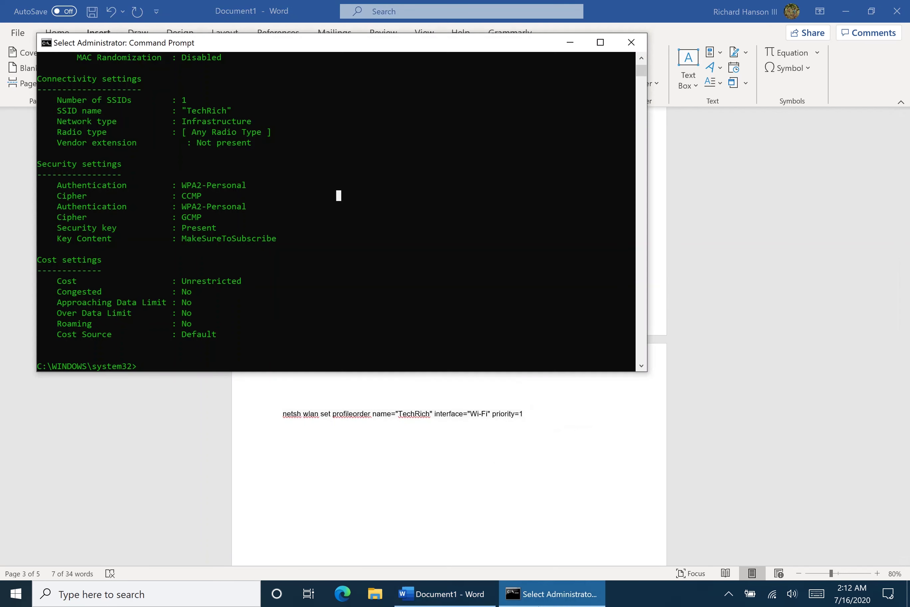
key(Escape)
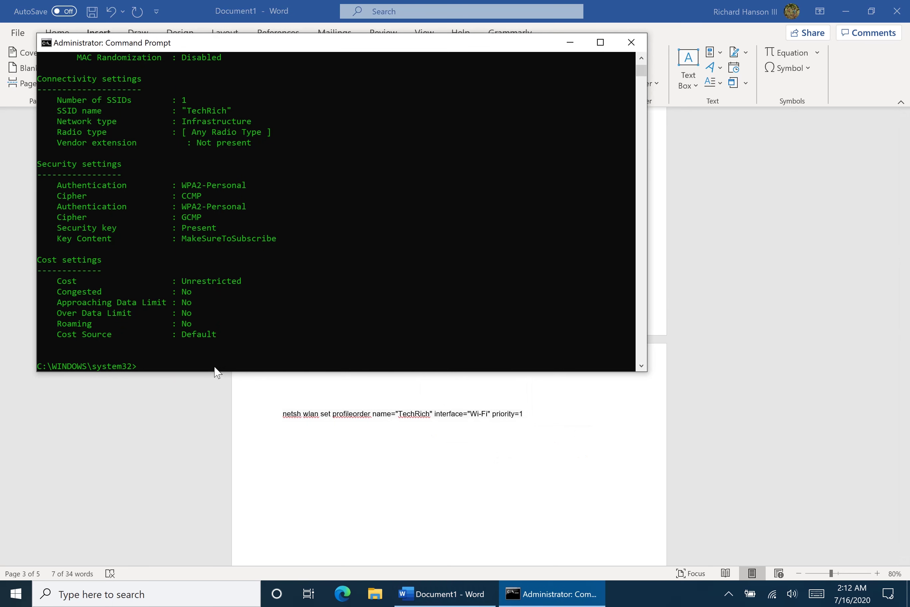
right_click(215, 367)
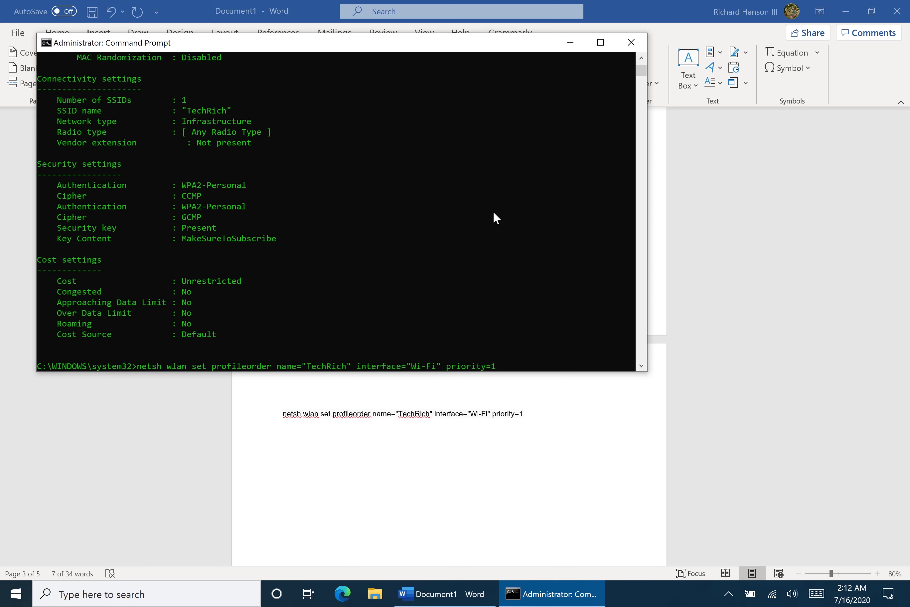
Change the pasted command to priority=5 and run it for TechRich.
scroll(493, 211, up, 20)
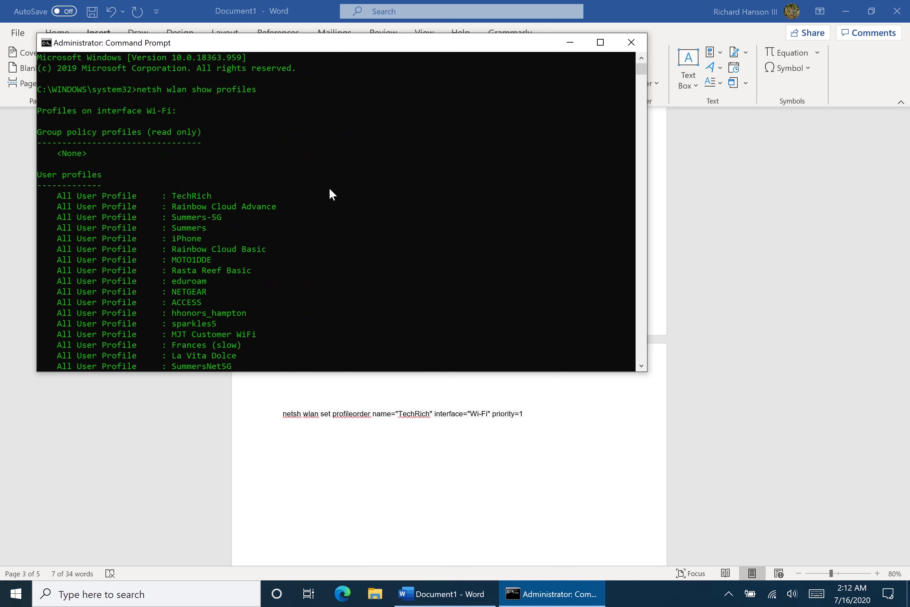
scroll(329, 190, down, 20)
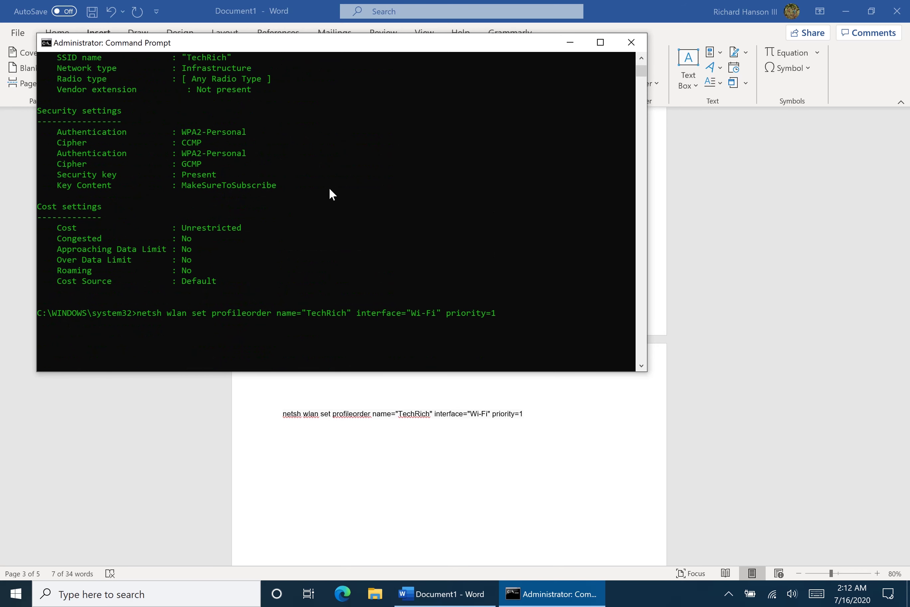
key(BackSpace)
text(5)
key(Return)
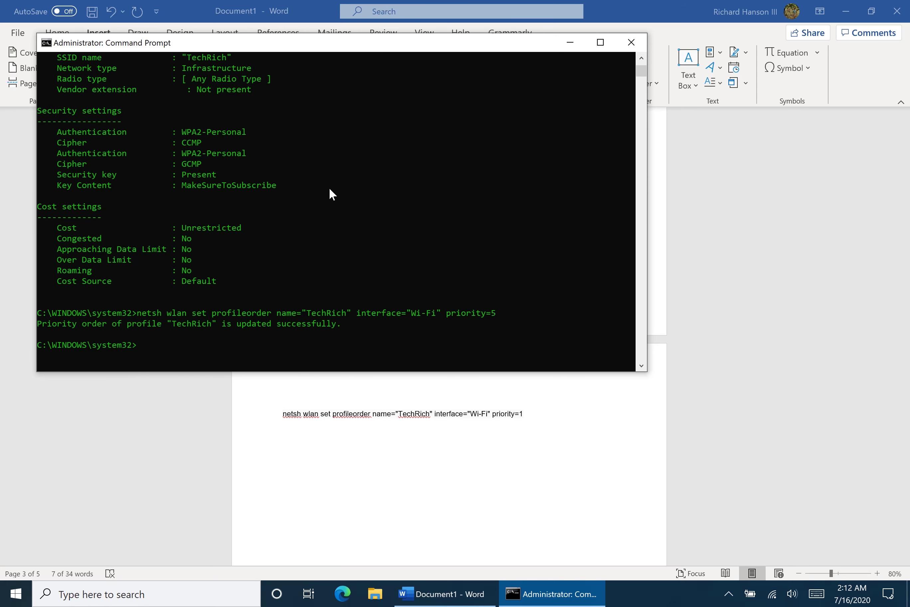
Rerun netsh wlan show profiles to see TechRich listed fifth.
key(Up)
key(Up)
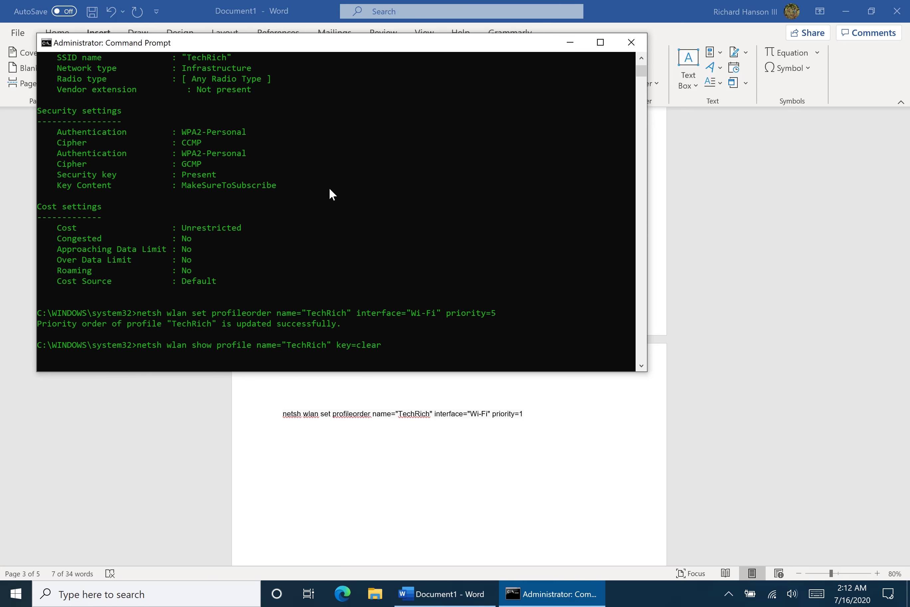
key(Up)
key(Return)
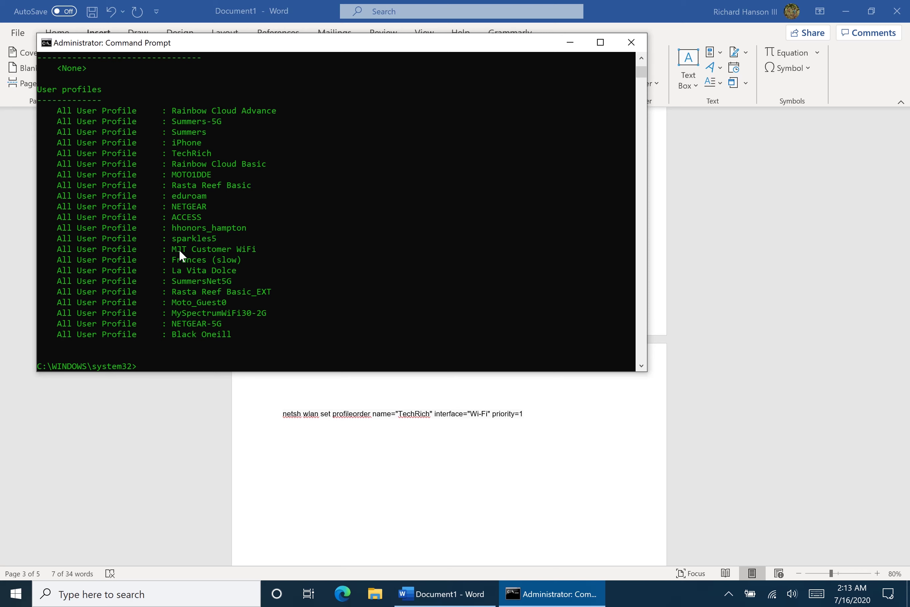
Select the connectionmode=manual profileparameter command in the Word notes.
key(alt+Tab)
scroll(297, 440, down, 10)
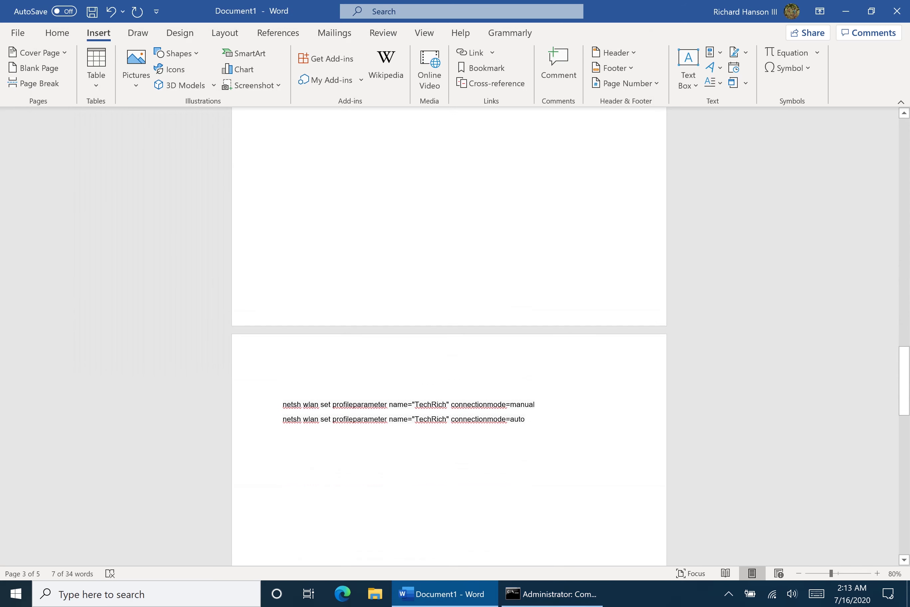
key(shift+Home)
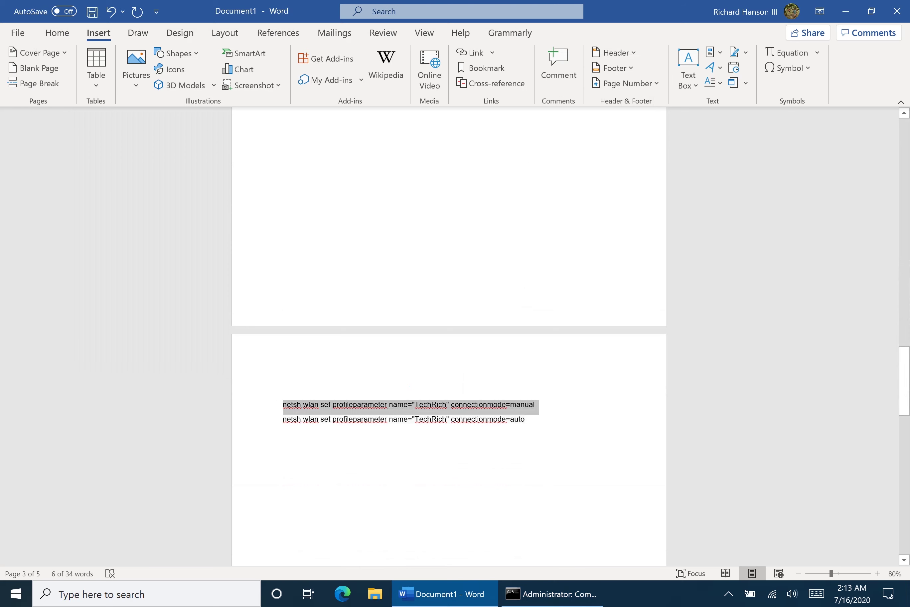
click(548, 593)
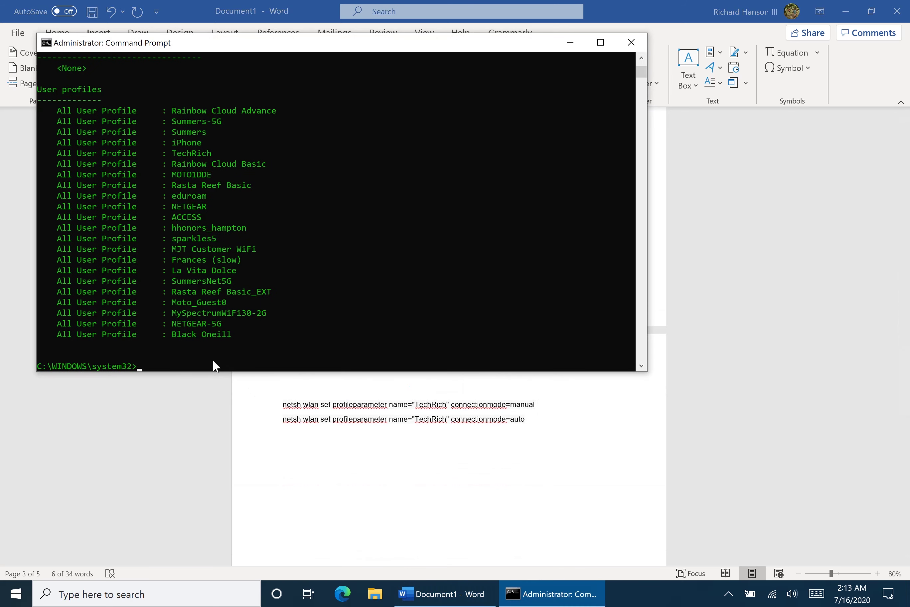
Set TechRich to connectionmode=manual and check it with show profile key=clear.
right_click(214, 367)
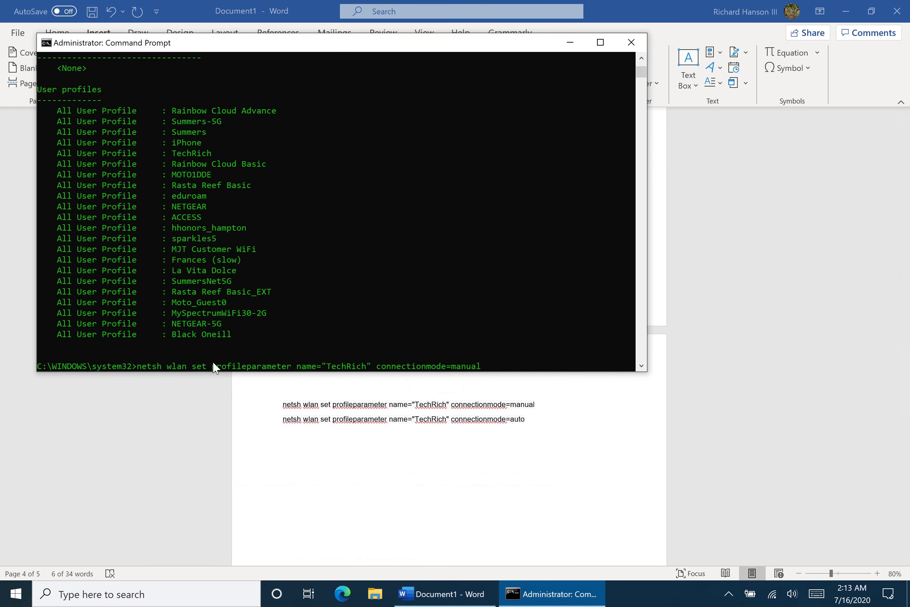
key(Return)
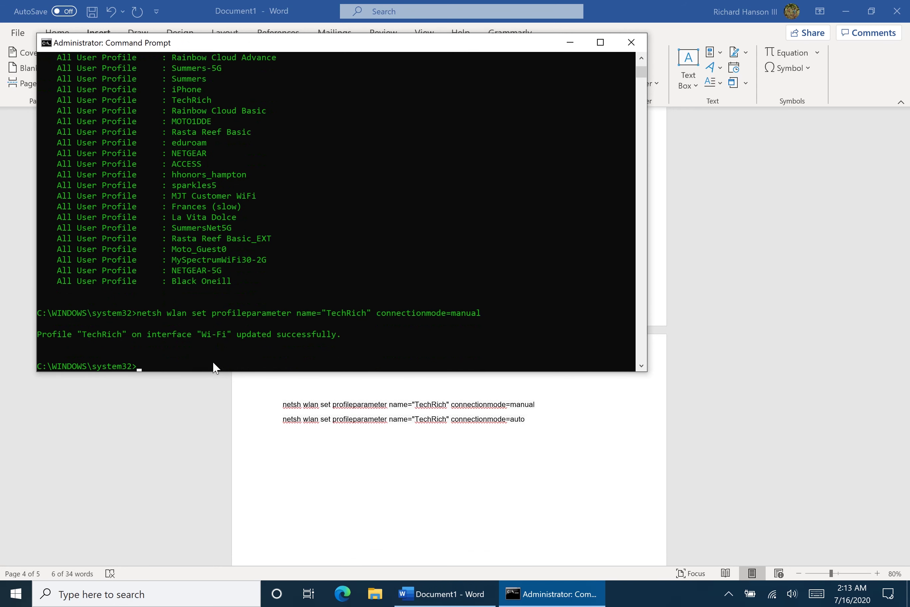
key(Up)
key(Up)
key(Up)
key(Up)
key(Up)
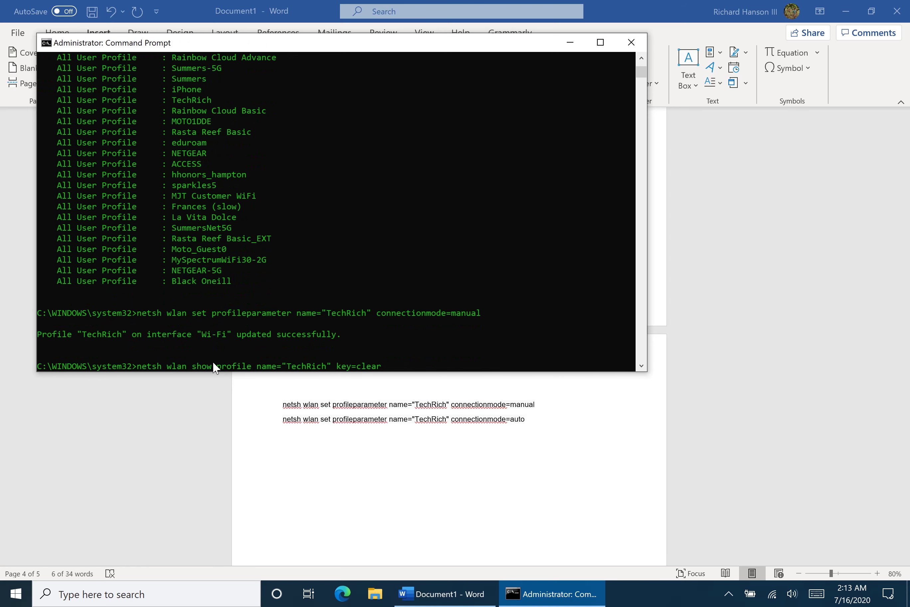
key(Return)
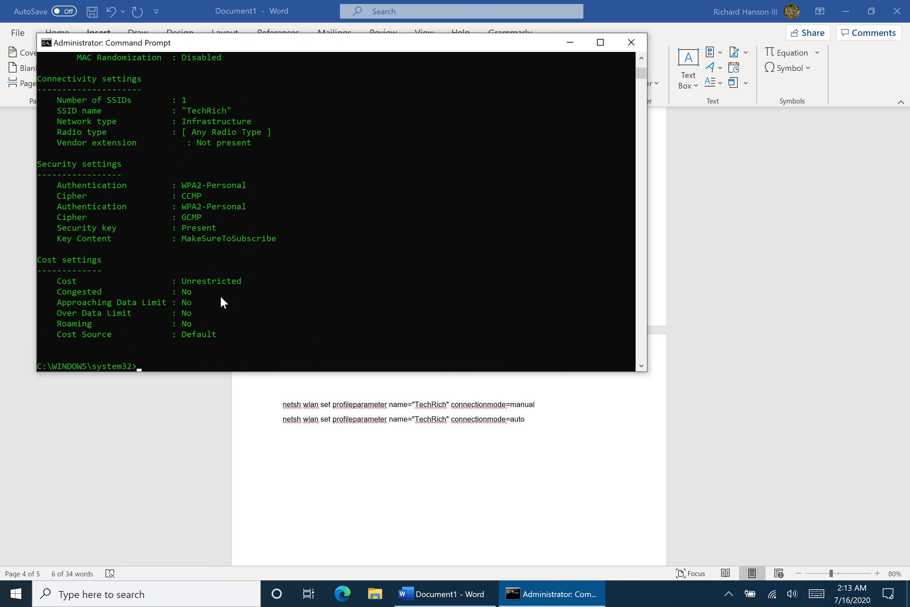
scroll(259, 221, up, 3)
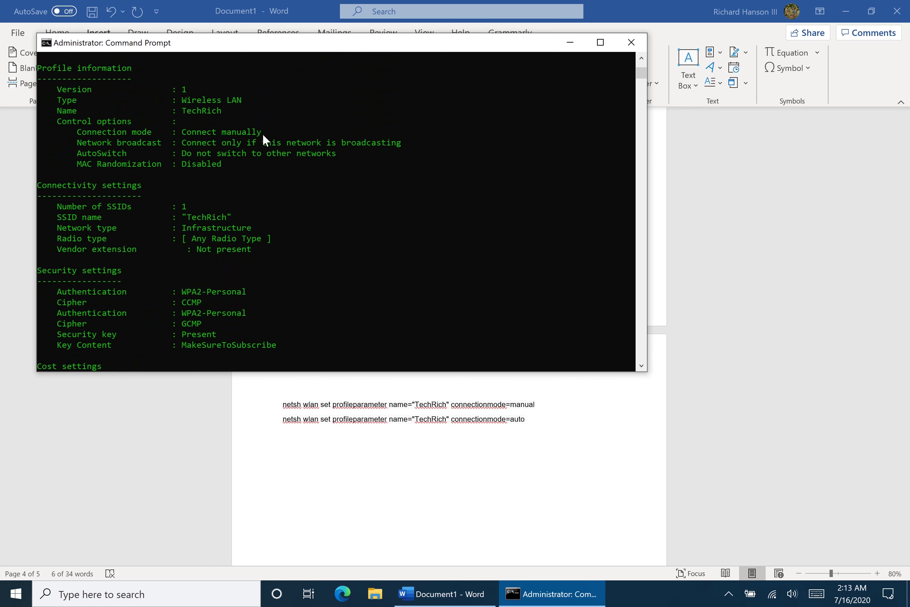
scroll(238, 224, down, 4)
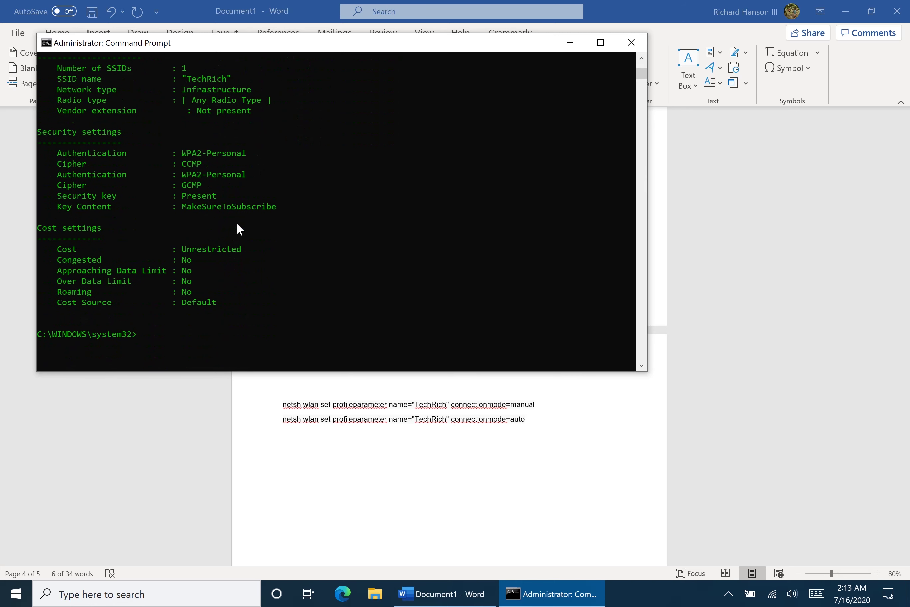
Change TechRich back to connectionmode=auto and confirm it in the profile details.
key(Up)
key(Up)
key(Up)
key(Up)
key(Up)
key(BackSpace)
key(BackSpace)
key(BackSpace)
key(BackSpace)
key(BackSpace)
key(BackSpace)
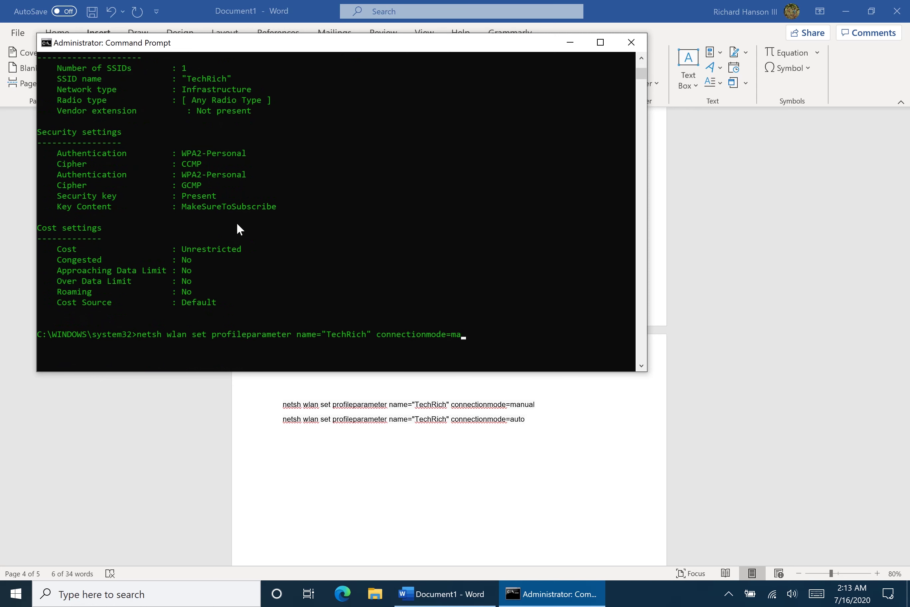
text(auto)
key(Return)
key(Up)
key(Up)
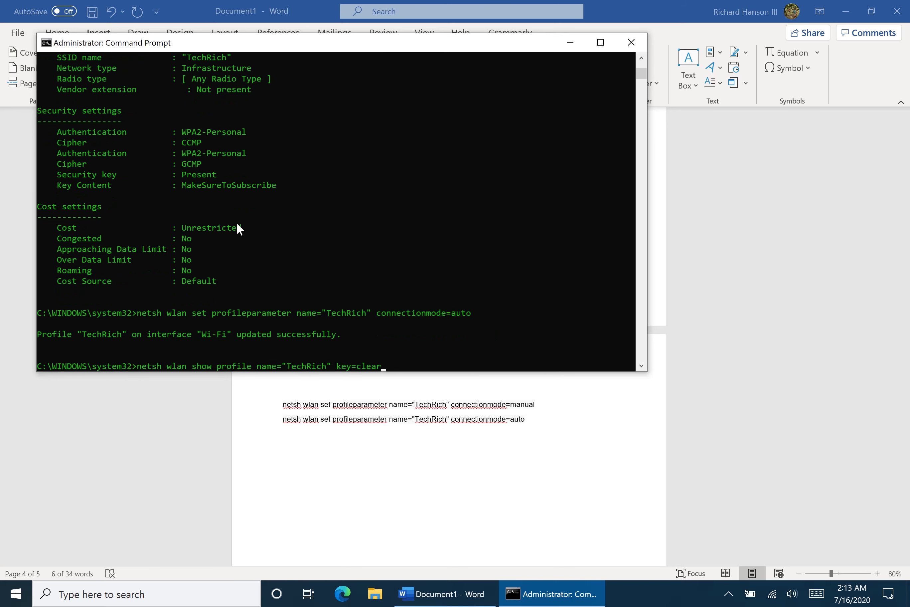
key(Return)
scroll(237, 224, up, 4)
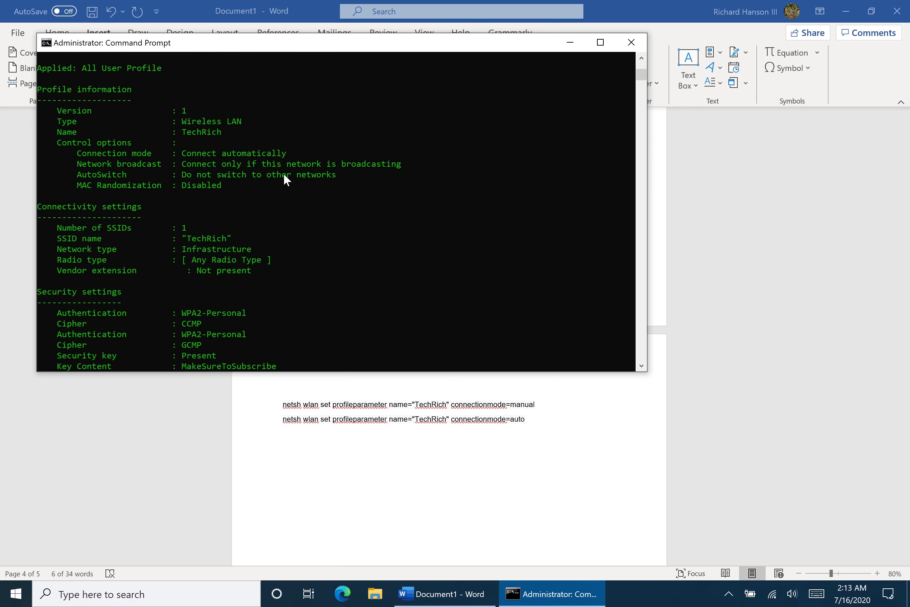
scroll(283, 179, down, 4)
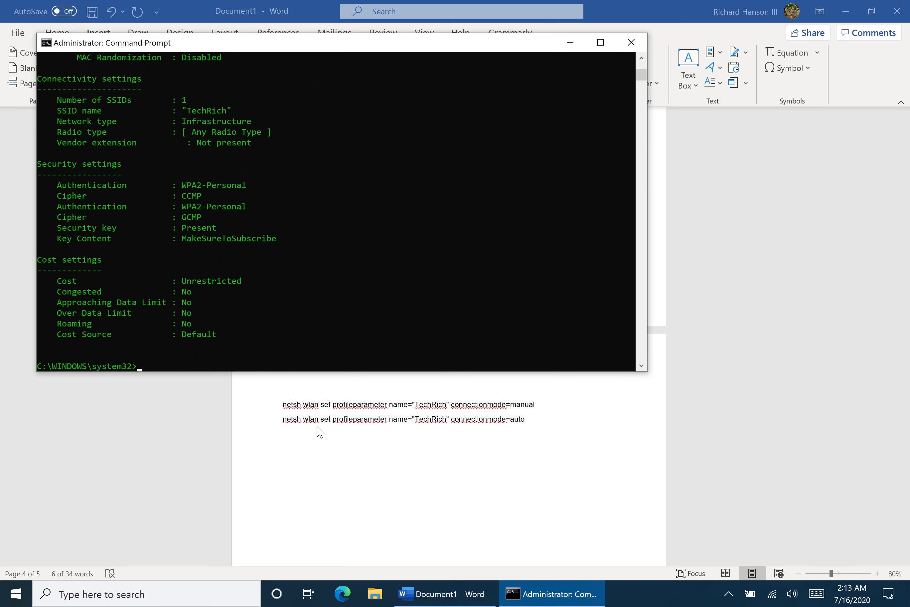
Select the netsh wlan delete profile name="TechRich" command in the Word notes.
key(alt+Tab)
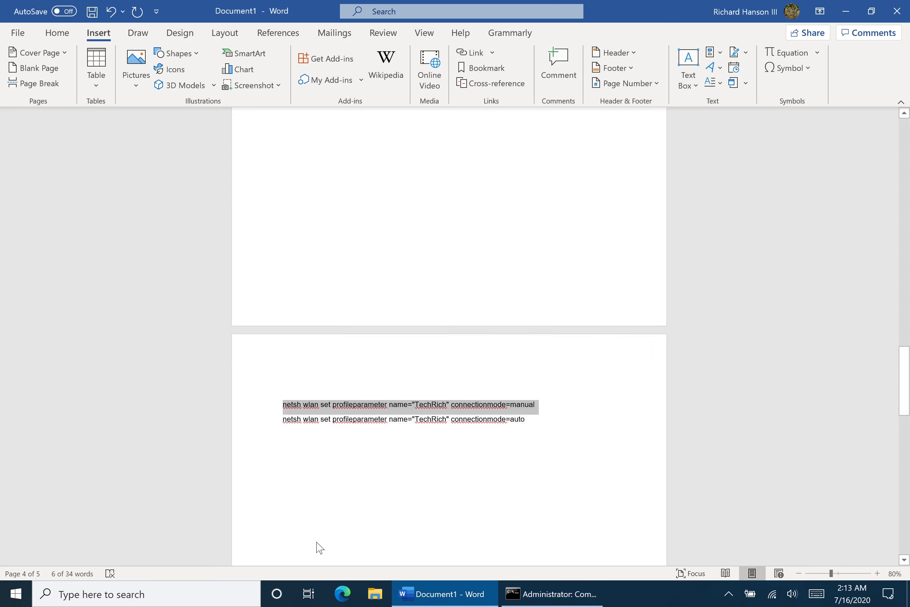
scroll(319, 544, down, 4)
scroll(319, 546, down, 6)
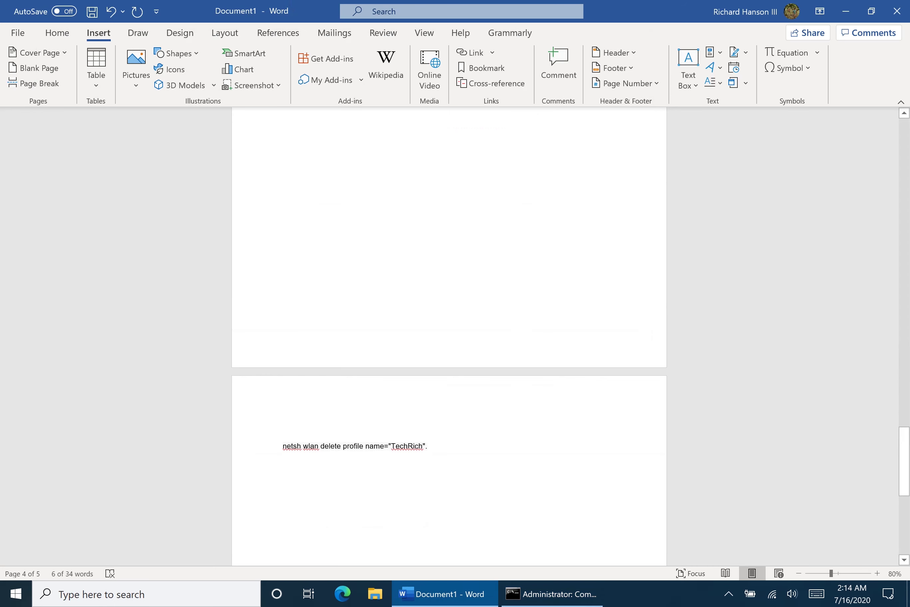
triple_click(353, 446)
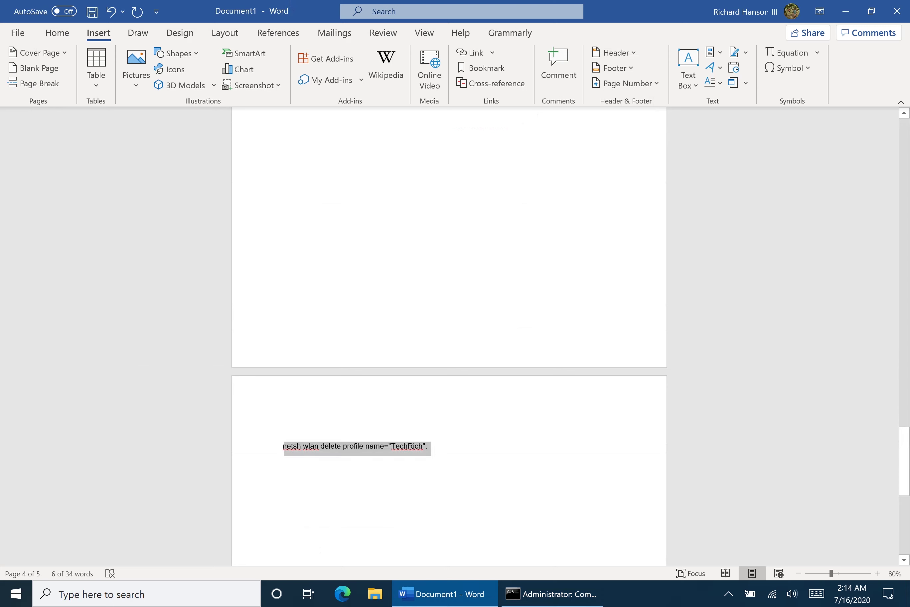
click(564, 598)
key(Up)
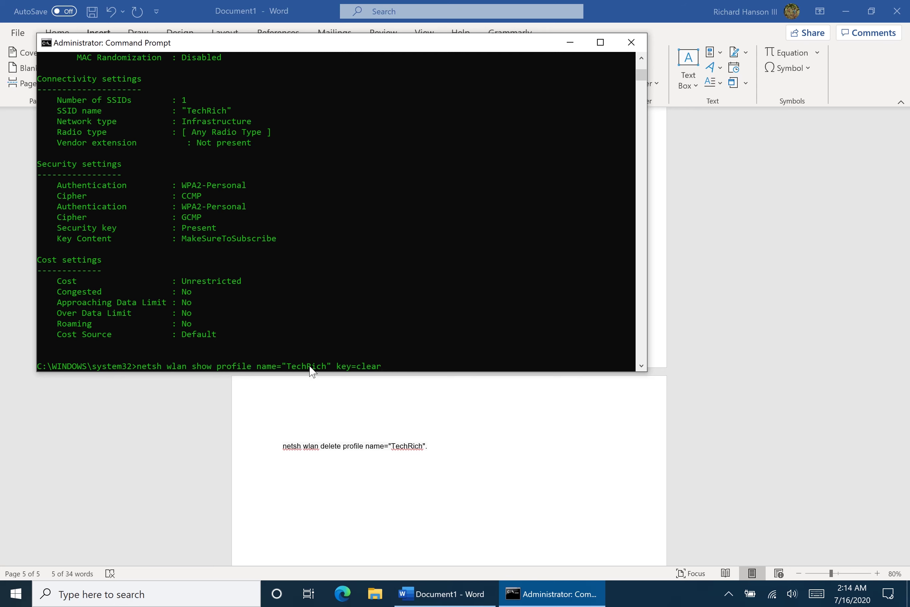
Paste and run netsh wlan delete profile name="TechRich".
key(BackSpace)
key(BackSpace)
key(BackSpace)
key(BackSpace)
key(BackSpace)
key(BackSpace)
key(BackSpace)
key(BackSpace)
key(BackSpace)
key(BackSpace)
key(BackSpace)
key(BackSpace)
key(BackSpace)
key(BackSpace)
key(BackSpace)
key(BackSpace)
key(BackSpace)
key(BackSpace)
key(BackSpace)
key(BackSpace)
key(BackSpace)
key(BackSpace)
key(BackSpace)
key(BackSpace)
key(BackSpace)
key(BackSpace)
key(BackSpace)
key(BackSpace)
key(BackSpace)
key(BackSpace)
key(BackSpace)
key(BackSpace)
key(BackSpace)
key(BackSpace)
key(BackSpace)
key(BackSpace)
text(netsh wlan delete profile name="TechRich".)
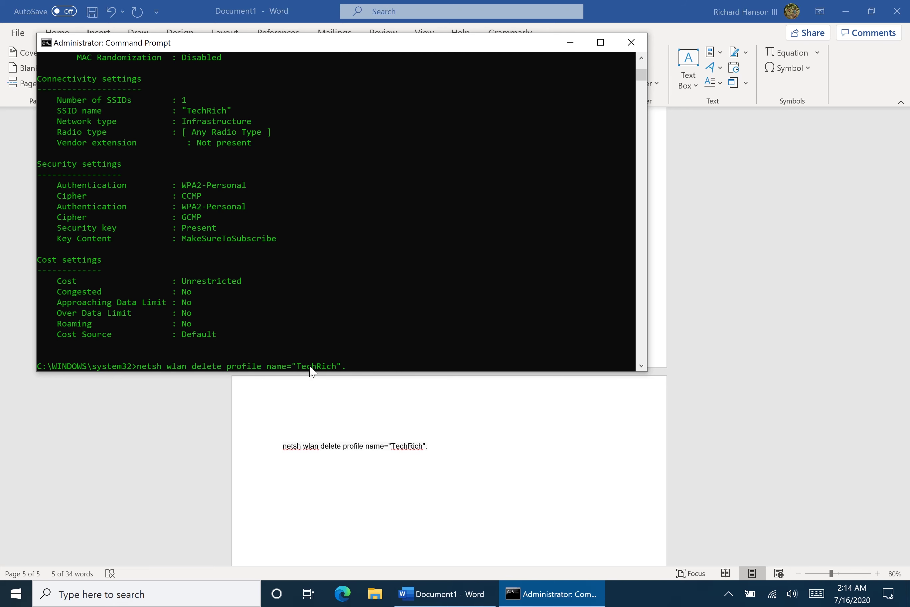
key(BackSpace)
key(Return)
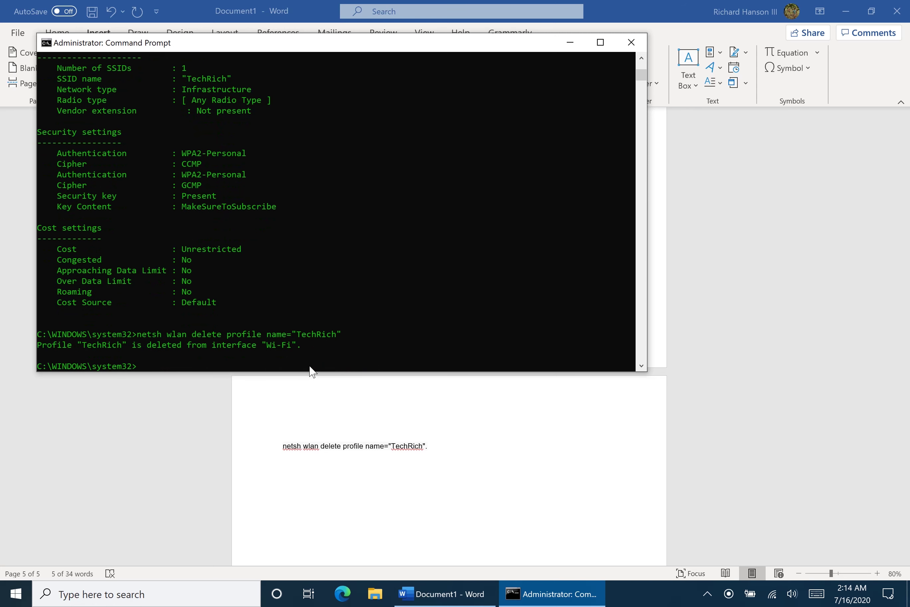
Rerun netsh wlan show profiles to confirm TechRich is gone.
key(Up)
key(Up)
key(Up)
key(Down)
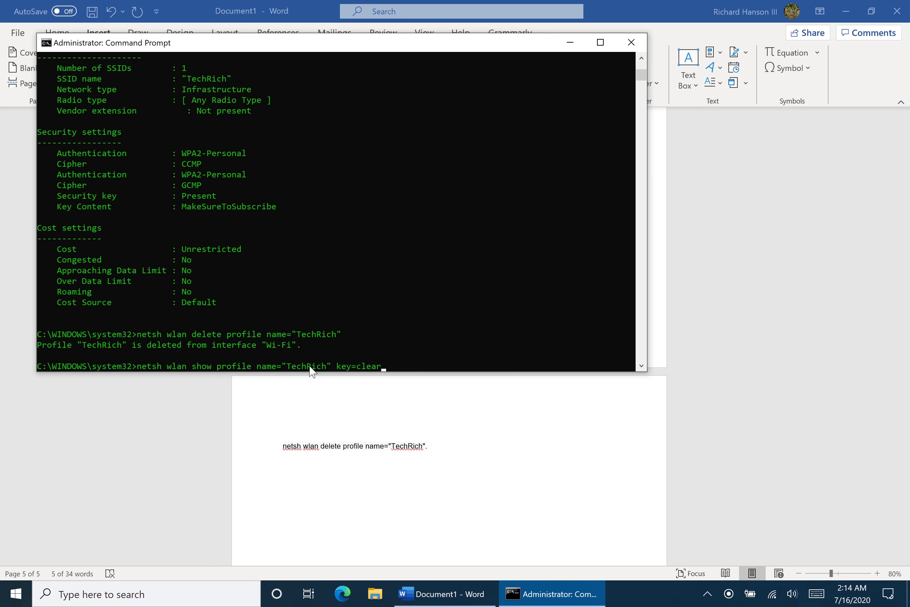
key(Up)
key(Up)
key(Return)
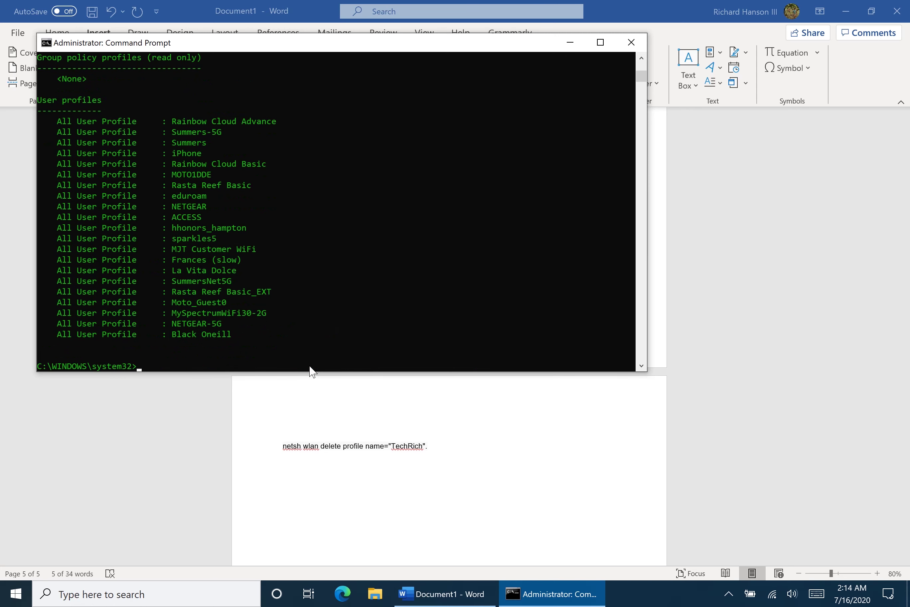